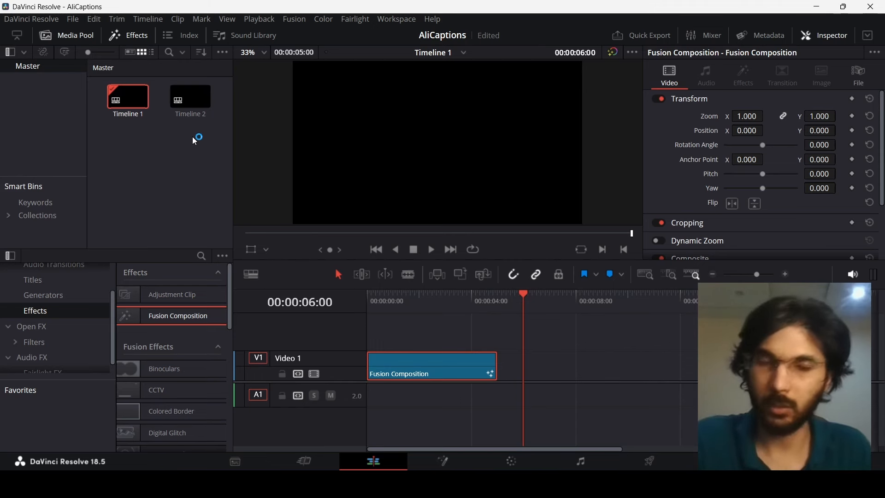
Set up a new timeline without the project settings, using the vertical 1080 x 1920 HD resolution
right_click(165, 135)
mouse_move(197, 139)
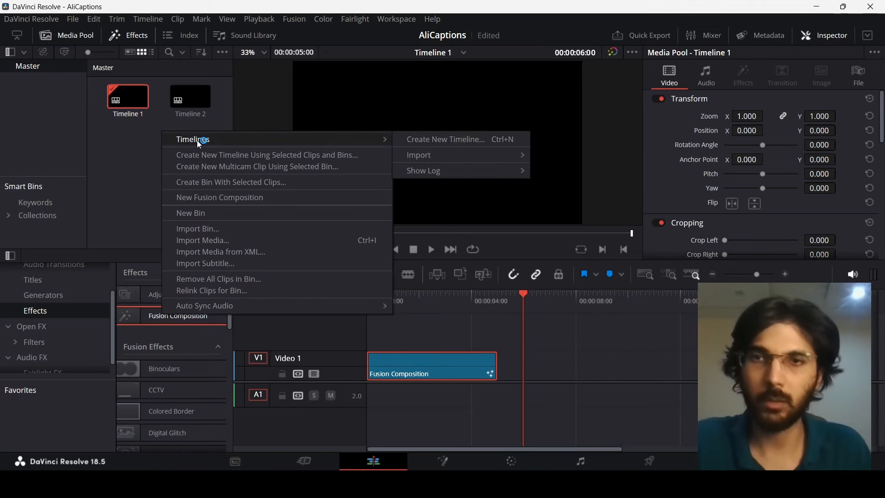
left_click(445, 139)
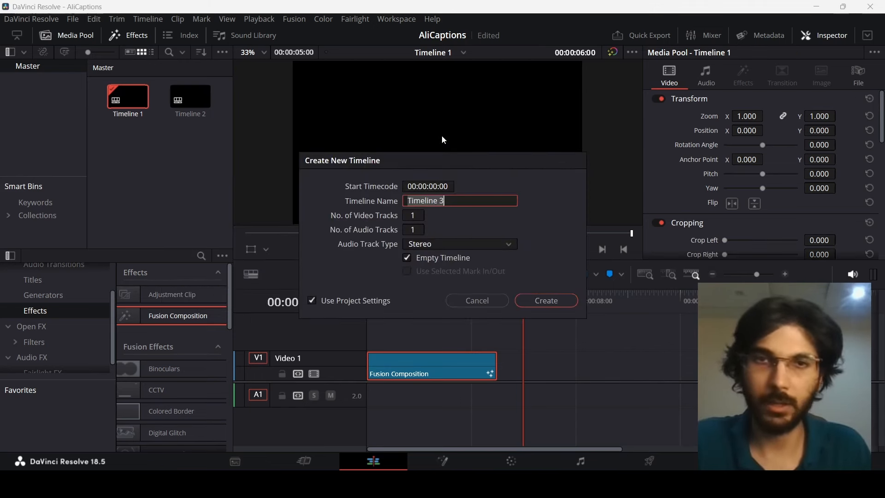
left_click(332, 305)
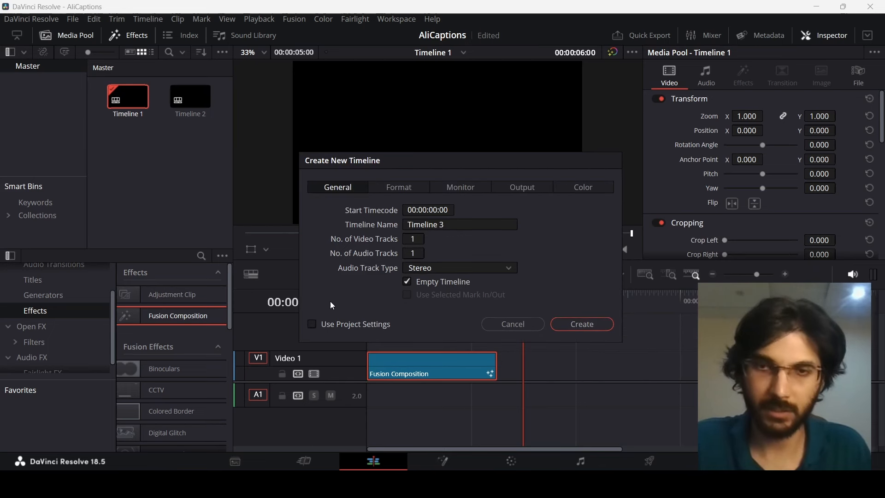
left_click(399, 188)
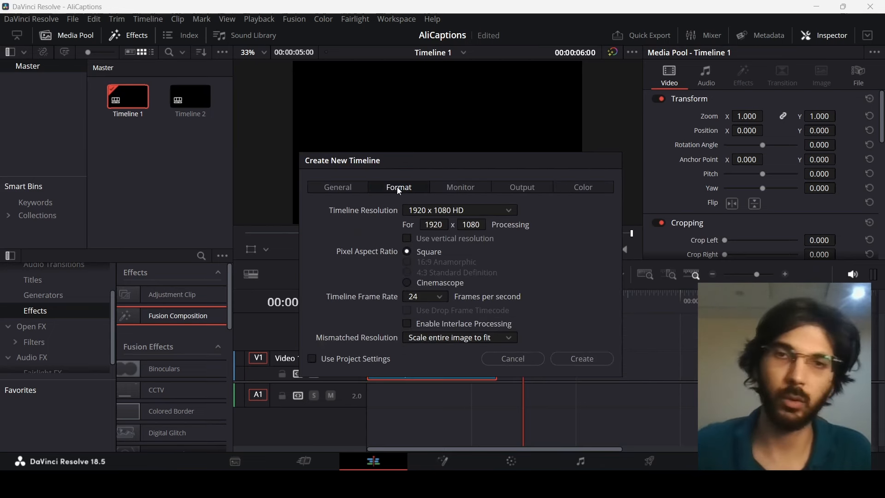
left_click(441, 239)
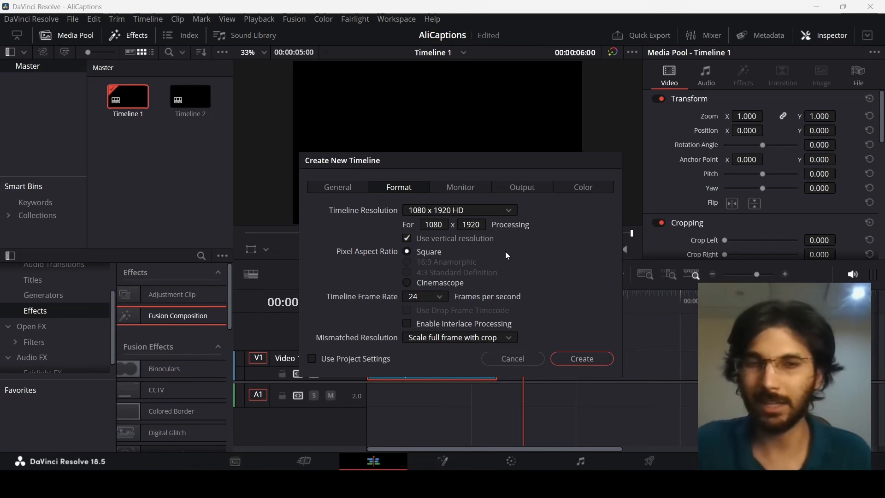
left_click(585, 367)
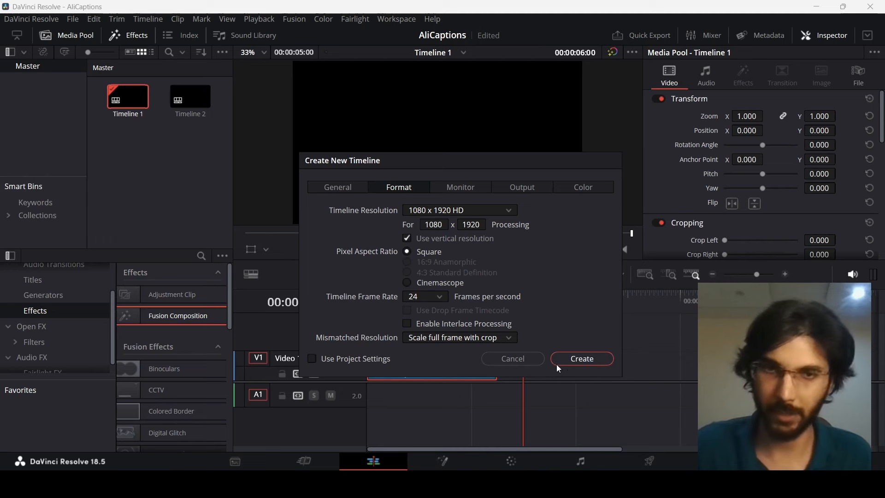
Place a Fusion Composition at the start of Video 1 in Timeline 2 and open it in the Fusion page
double_click(186, 100)
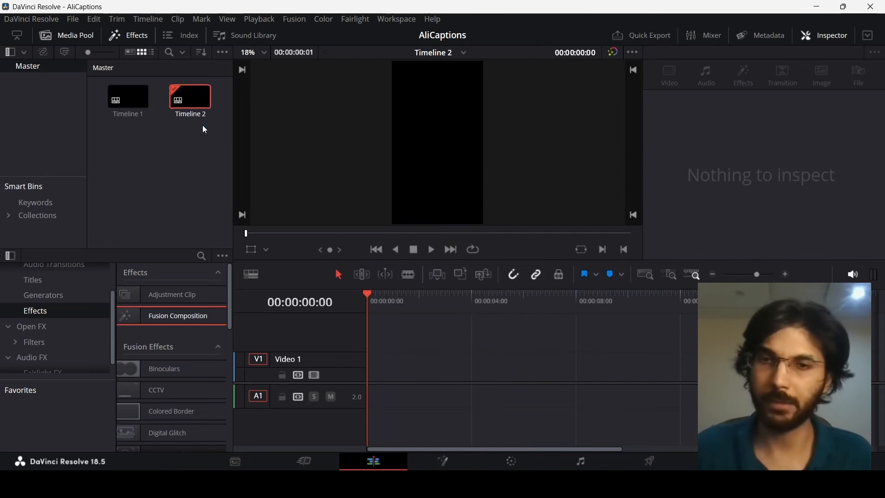
left_click_drag(159, 317, 369, 369)
right_click(414, 366)
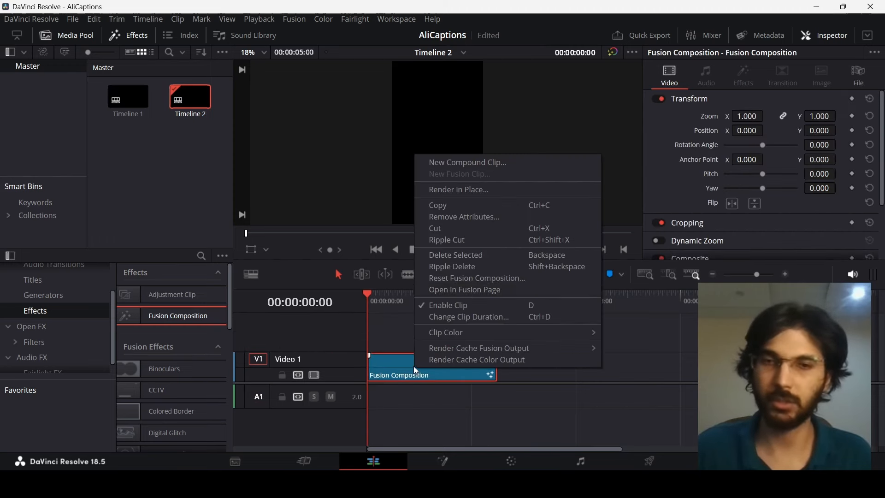
left_click(460, 292)
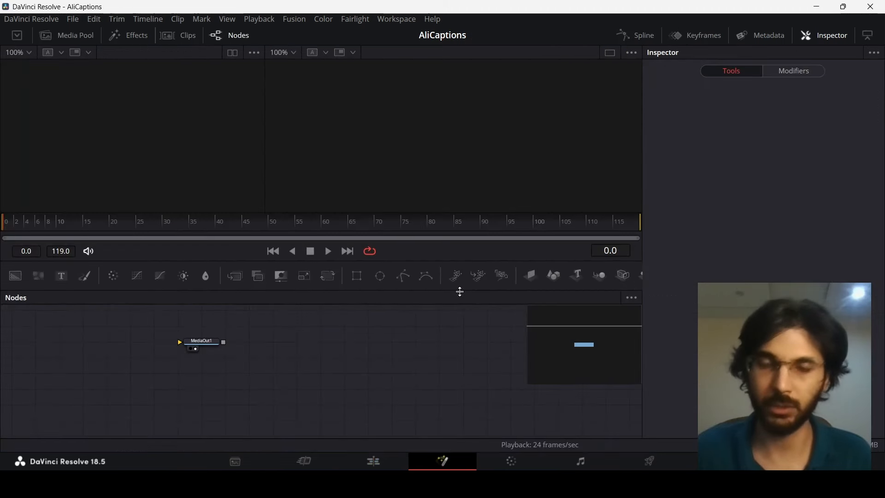
Add a Text+ node and a Merge node before MediaOut1, plus a second Text+ node above the merge
left_click(200, 340)
left_click_drag(61, 275, 180, 373)
left_click_drag(235, 276, 230, 374)
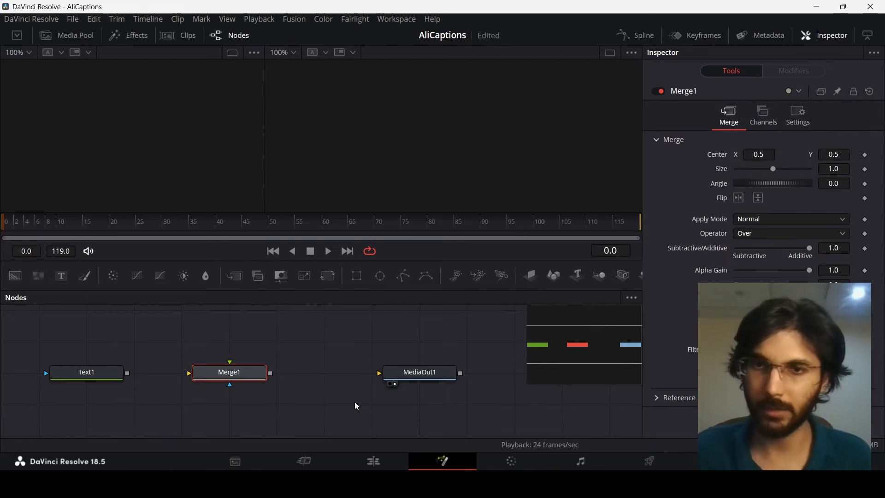
left_click_drag(60, 280, 229, 332)
left_click(92, 401)
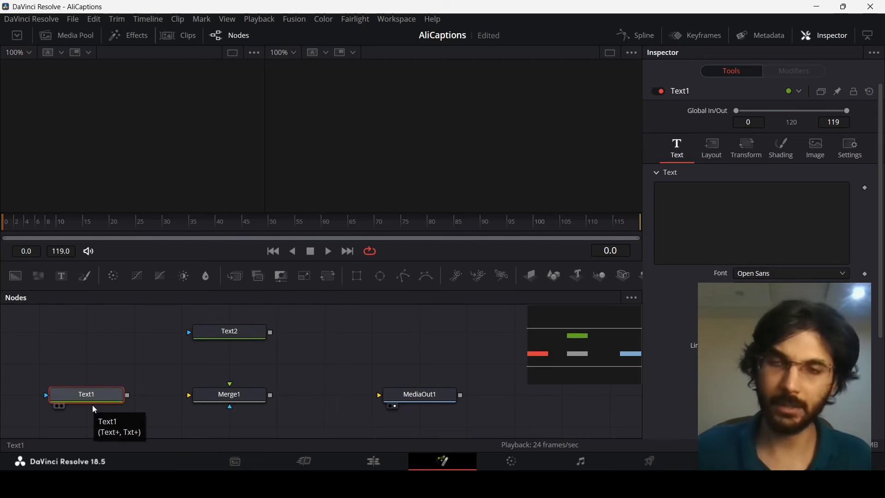
left_click(234, 342)
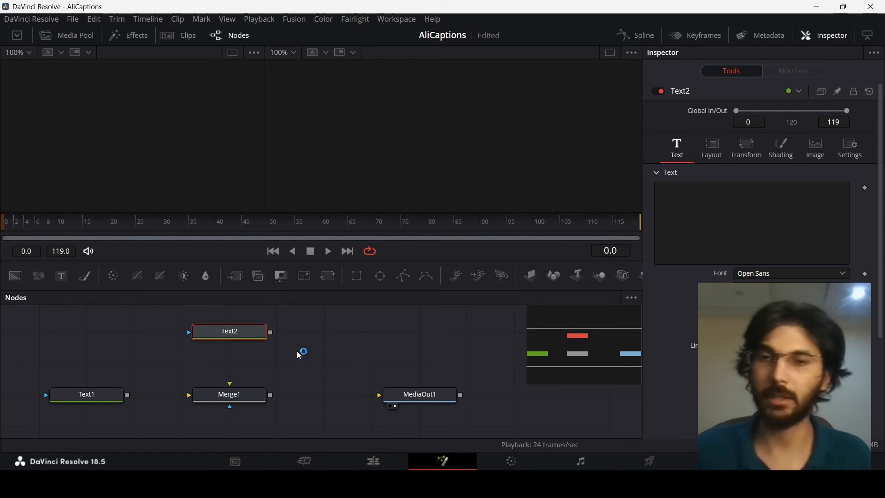
Connect Text1 to the Foreground input of Merge1 and Text2 to its Background input
scroll(258, 364, "left", 4)
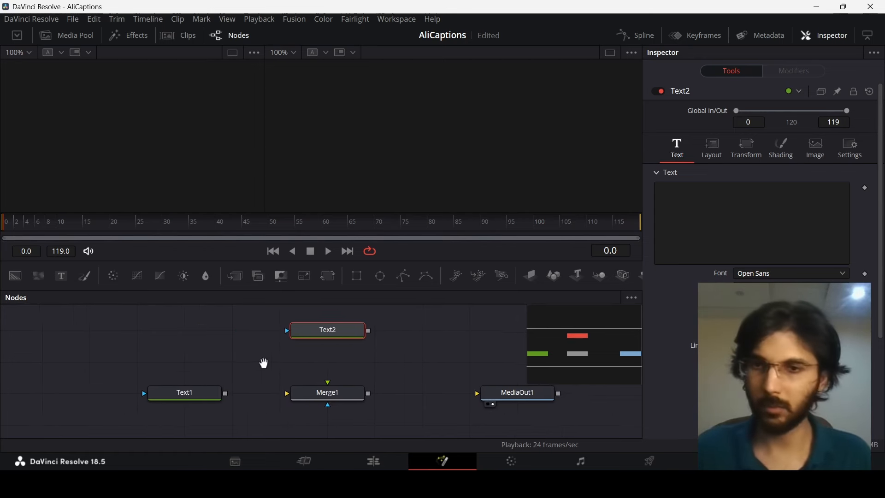
scroll(291, 383, "up", 3)
scroll(277, 383, "right", 3)
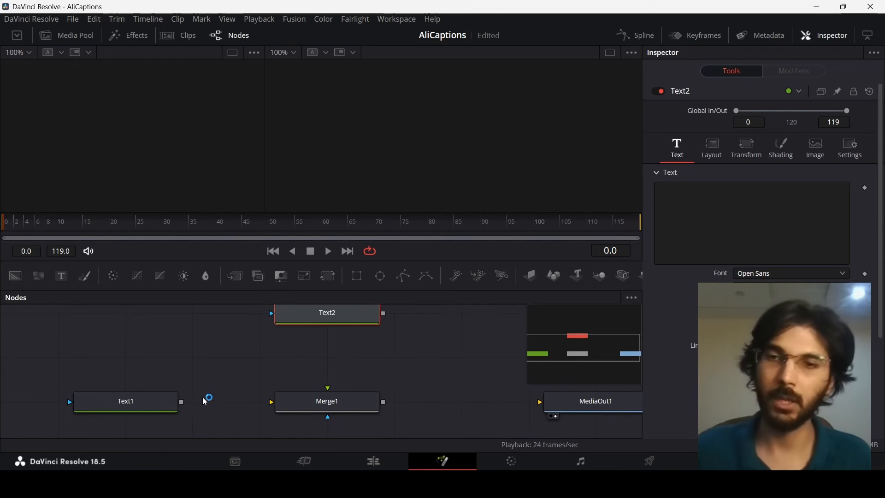
left_click_drag(182, 403, 313, 408)
key("alt")
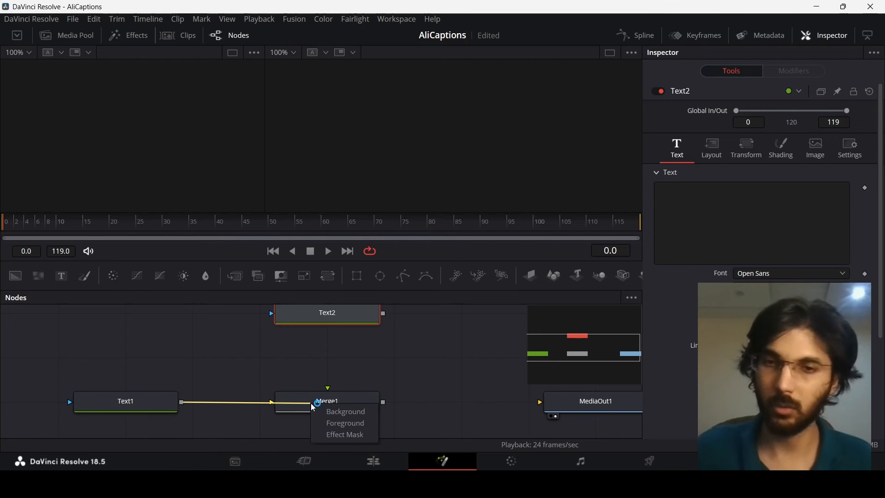
left_click(360, 428)
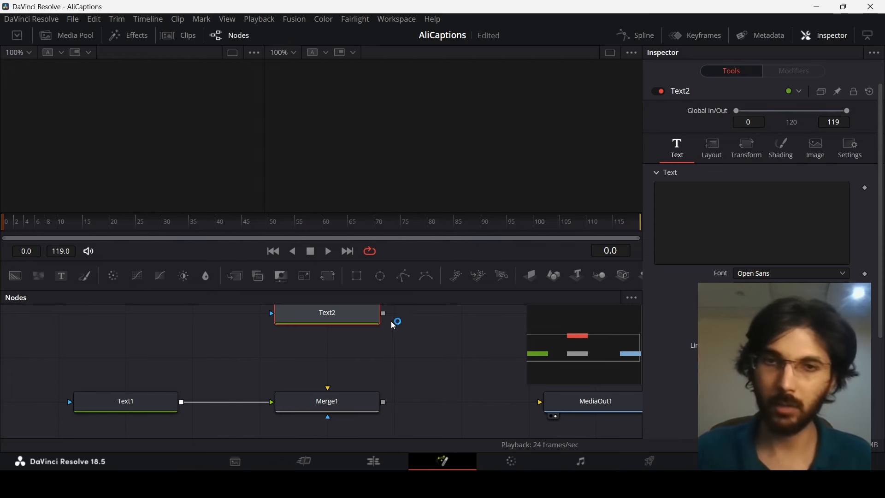
left_click_drag(385, 316, 362, 411)
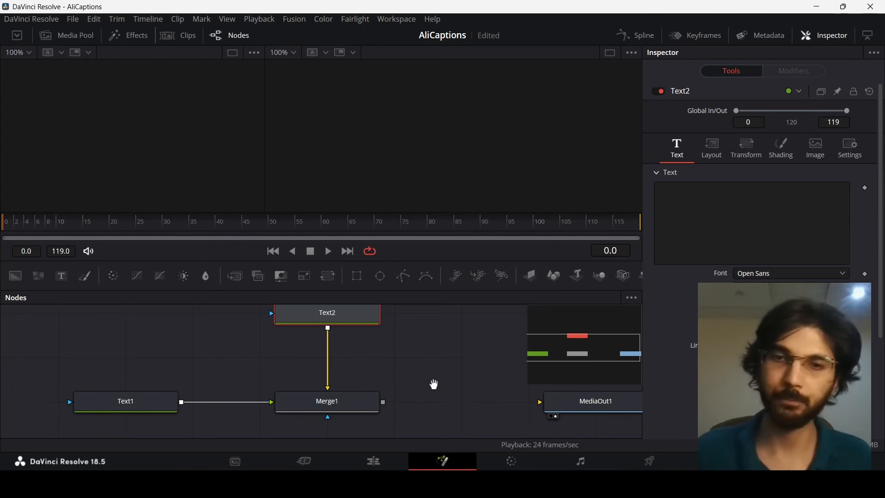
Add a Set Domain node between Merge1 and MediaOut1 and connect Merge1's output to its Foreground input
left_click_drag(432, 383, 350, 384)
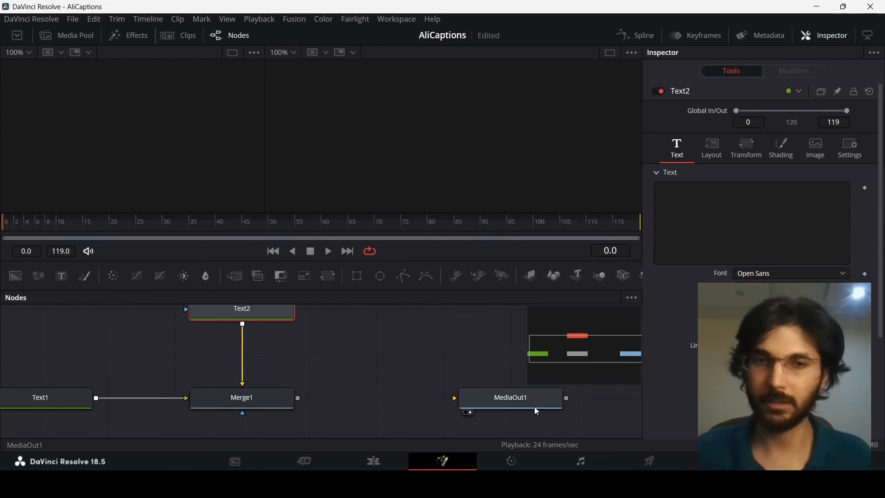
left_click_drag(488, 406, 554, 404)
left_click(393, 367)
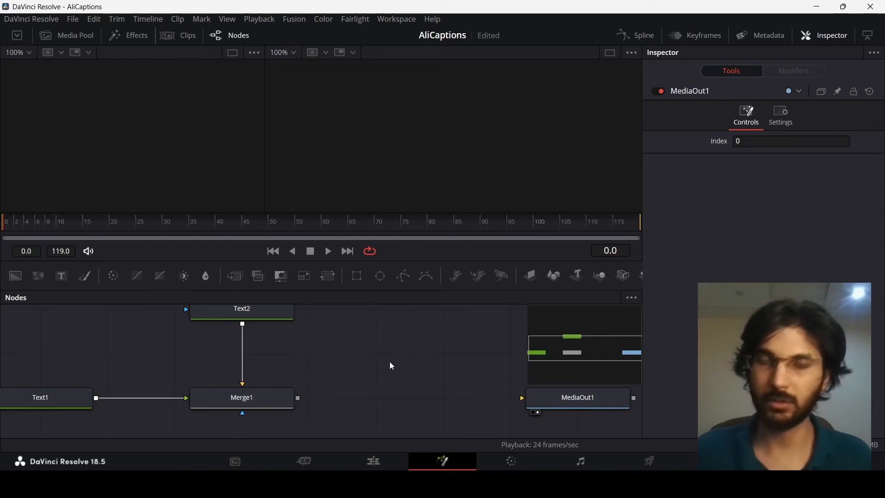
key("ctrl+space")
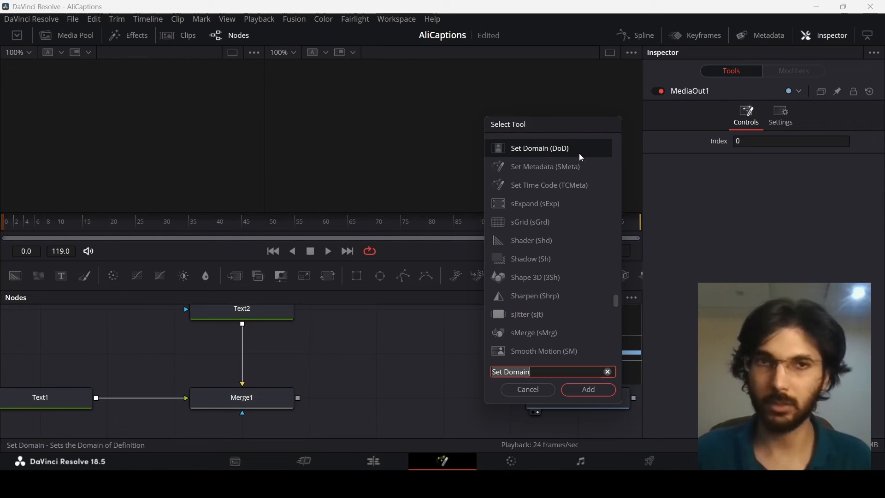
left_click(588, 390)
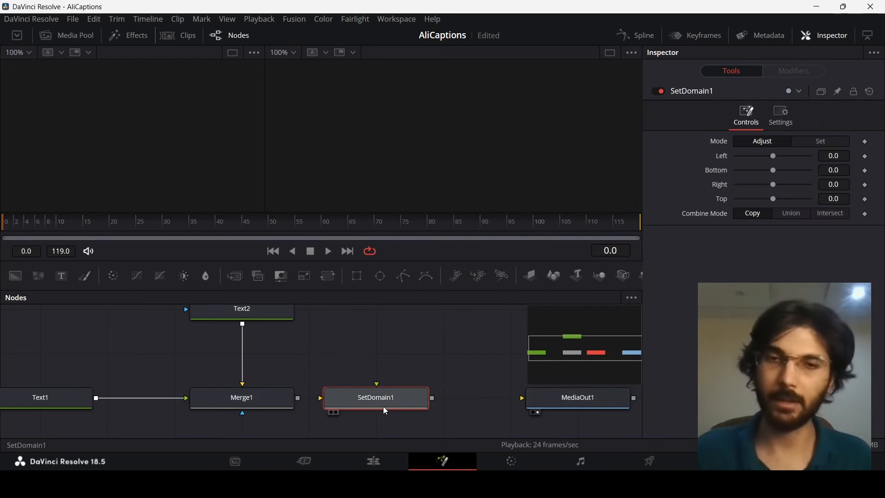
left_click_drag(386, 410, 451, 410)
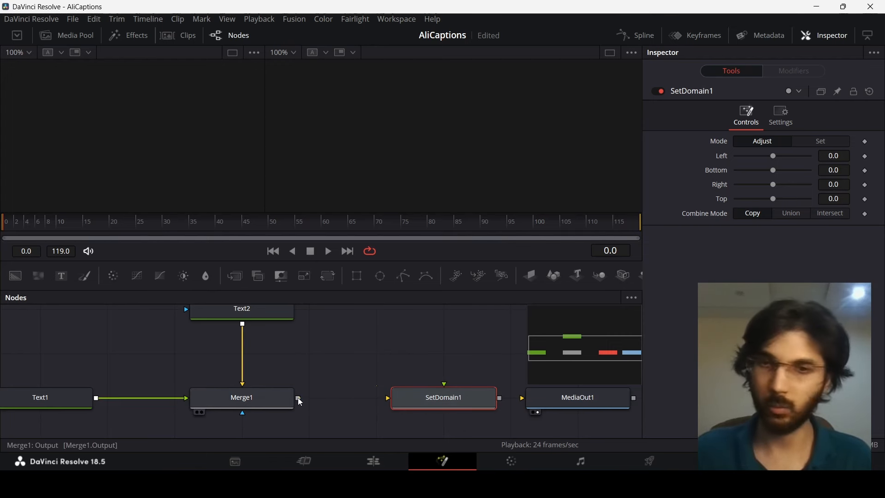
left_click_drag(300, 399, 446, 417)
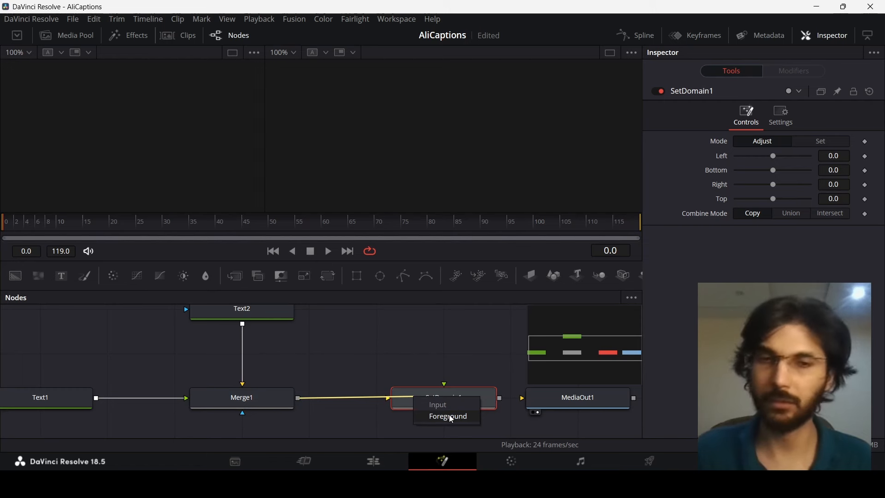
left_click(451, 417)
Feed a new Background node into SetDomain1's main input and add a Merge below that takes SetDomain1's output as background
left_click_drag(443, 357, 391, 352)
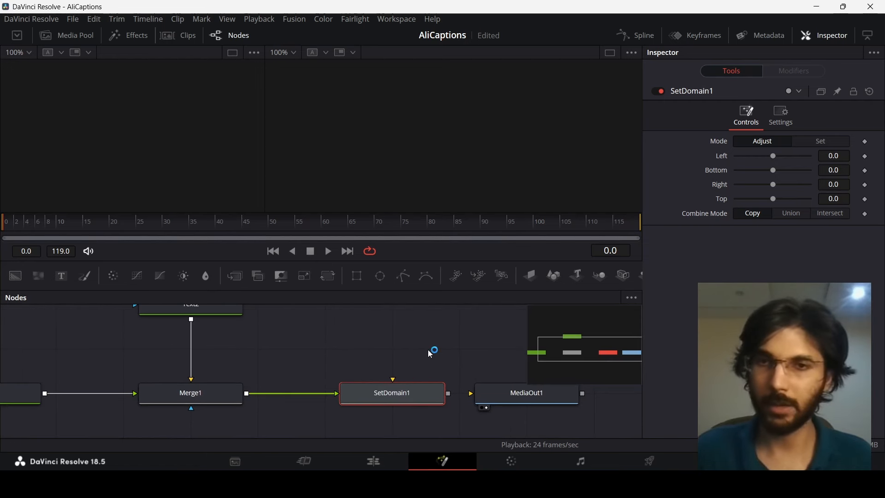
left_click_drag(17, 275, 408, 400)
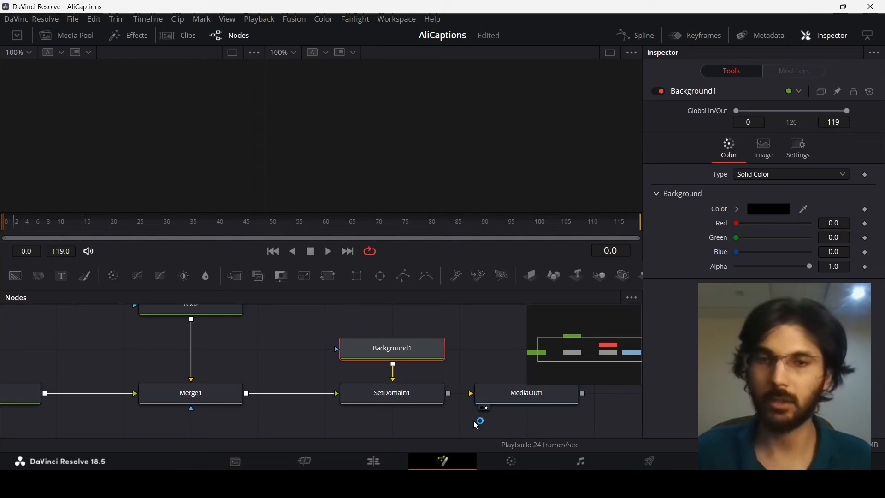
left_click_drag(363, 426, 430, 357)
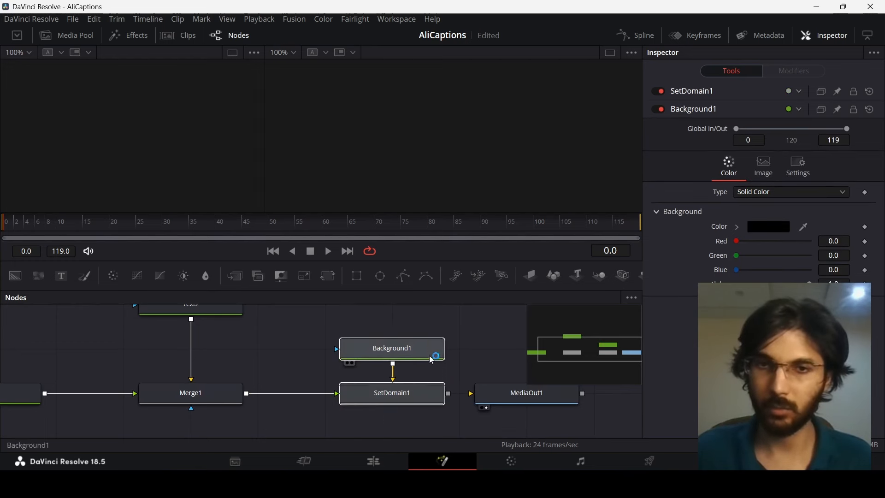
left_click_drag(413, 395, 413, 350)
left_click(406, 355)
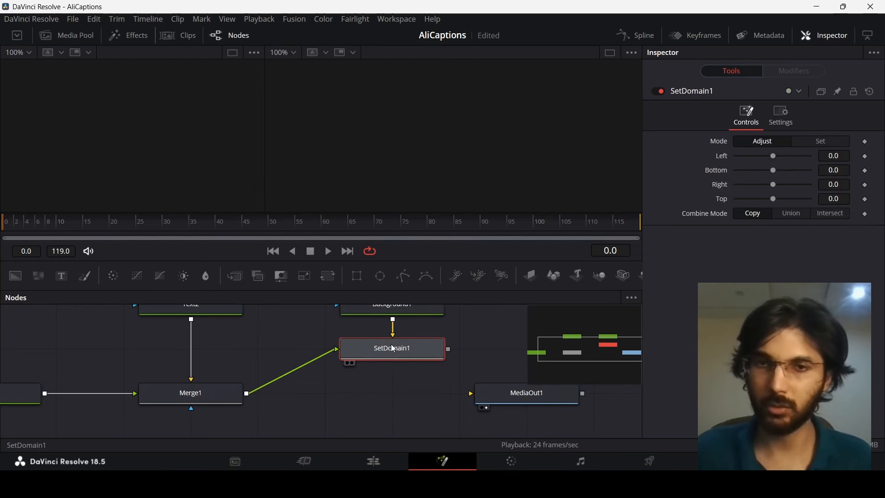
left_click(237, 278)
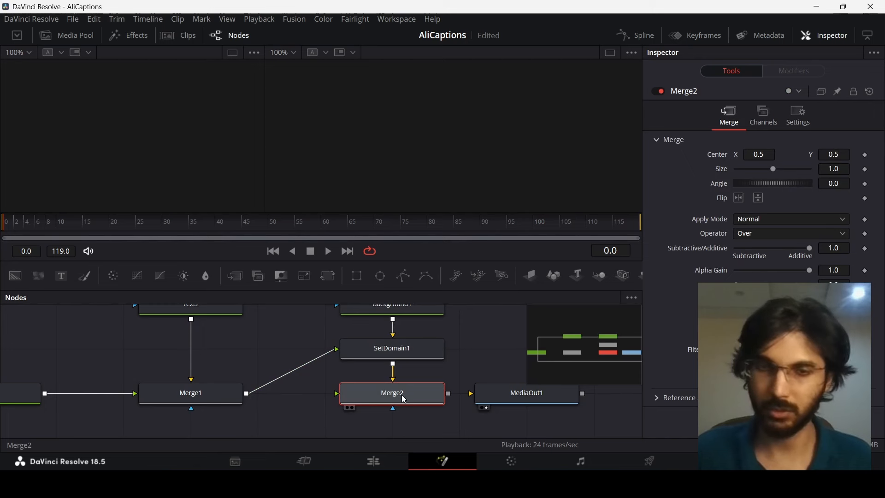
Add a third Merge node below Merge1 and connect Merge1's output to its Background input
left_click(210, 402)
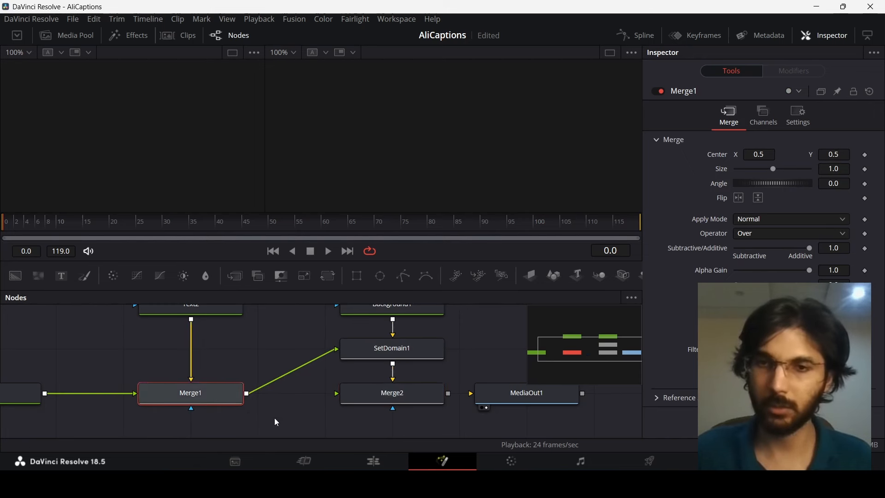
left_click_drag(247, 417, 345, 382)
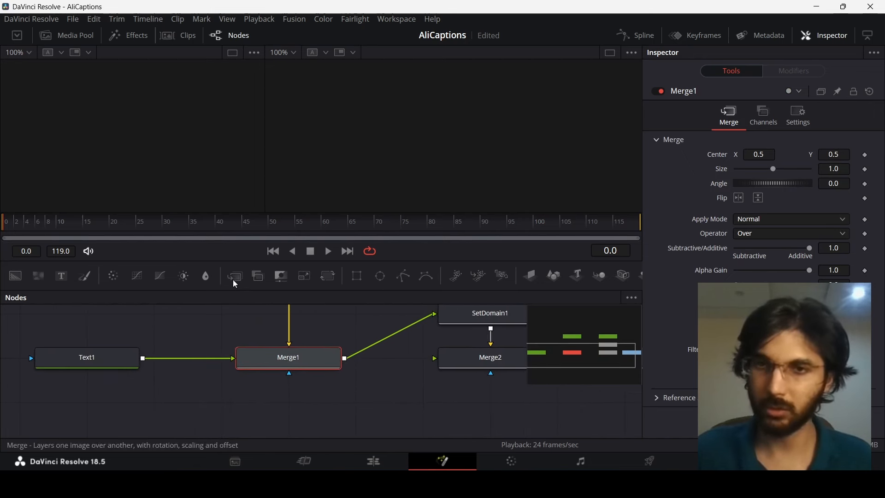
left_click_drag(234, 277, 261, 407)
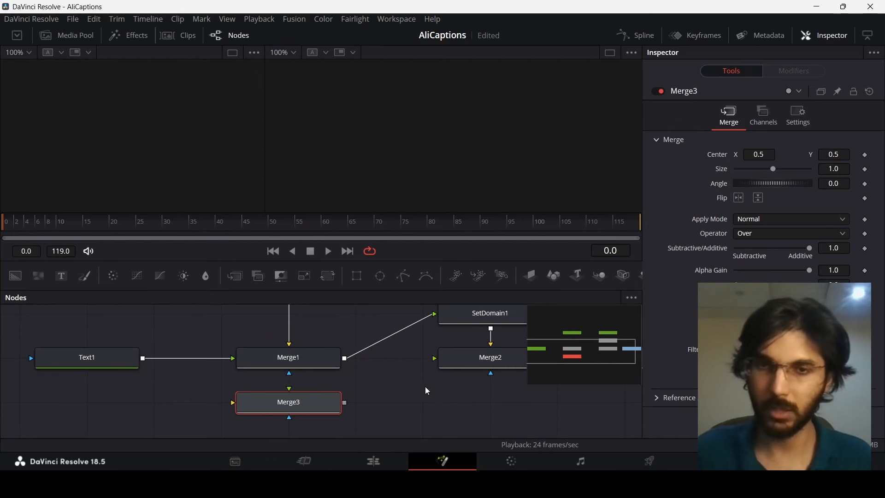
mouse_move(425, 387)
left_mouse_down()
mouse_move(364, 378)
mouse_move(401, 394)
mouse_move(410, 379)
left_mouse_up()
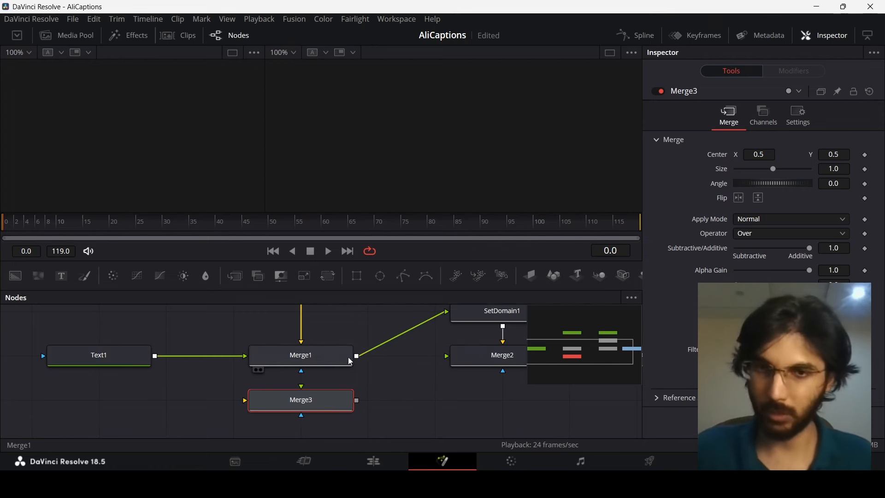
left_click_drag(357, 356, 387, 416)
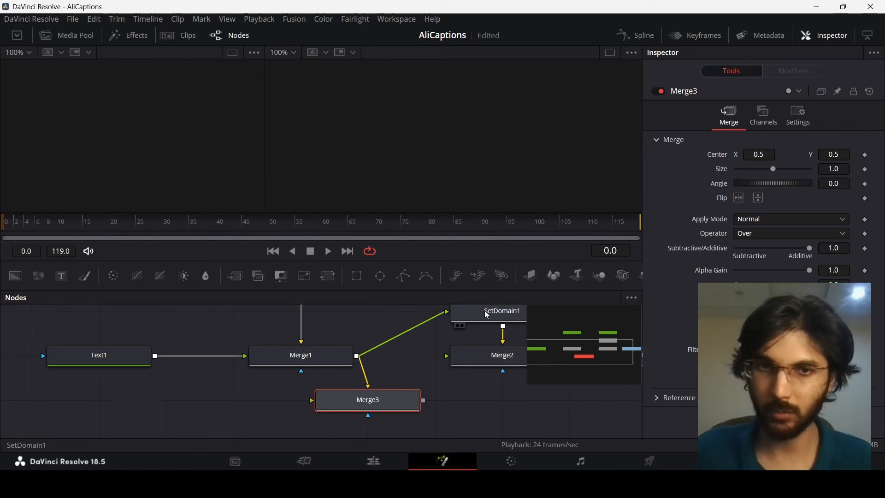
Connect Merge3's output to the Foreground input of Merge2
left_click_drag(389, 387, 314, 402)
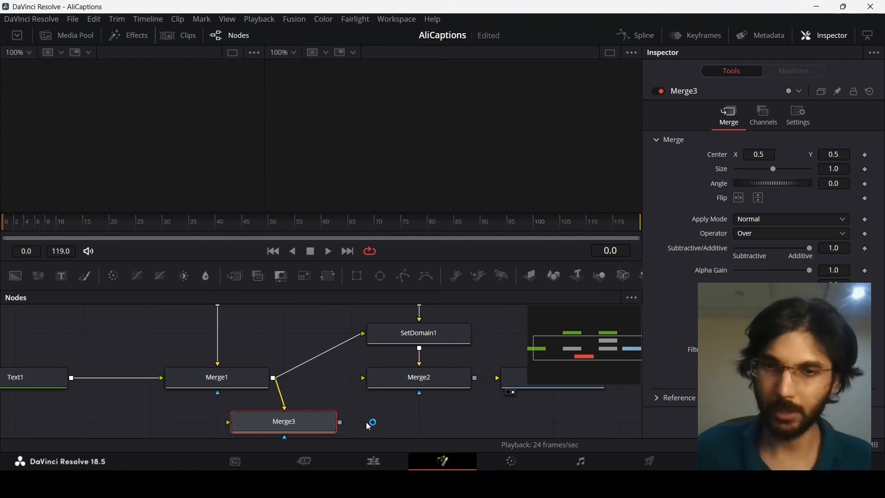
left_click_drag(341, 422, 392, 379)
left_click(425, 400)
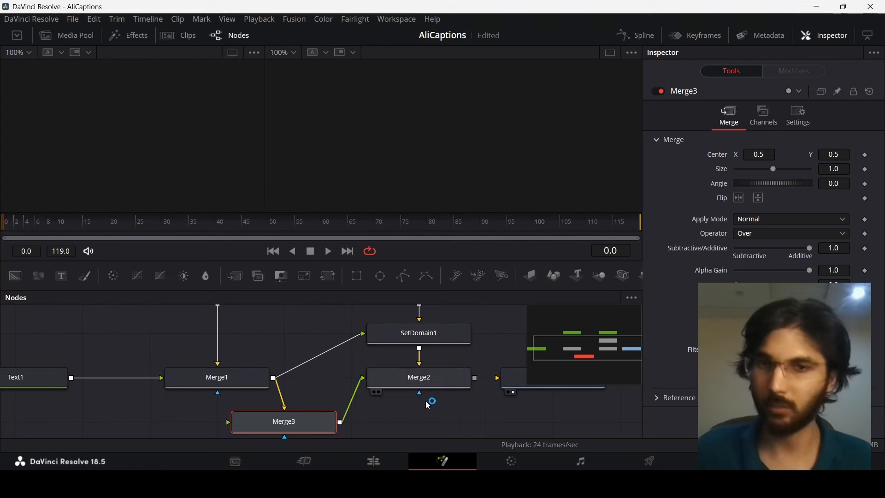
Connect Merge2's output to the input of MediaOut1
scroll(355, 407, "up", 2)
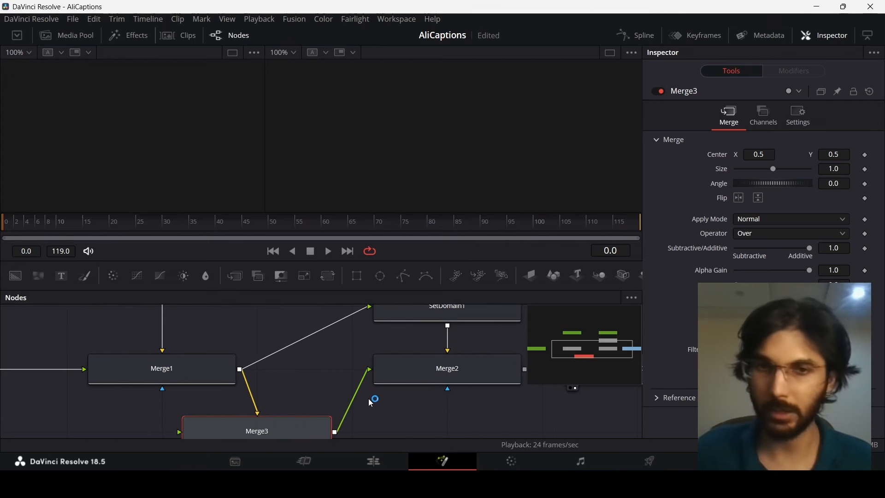
scroll(375, 396, "down", 2)
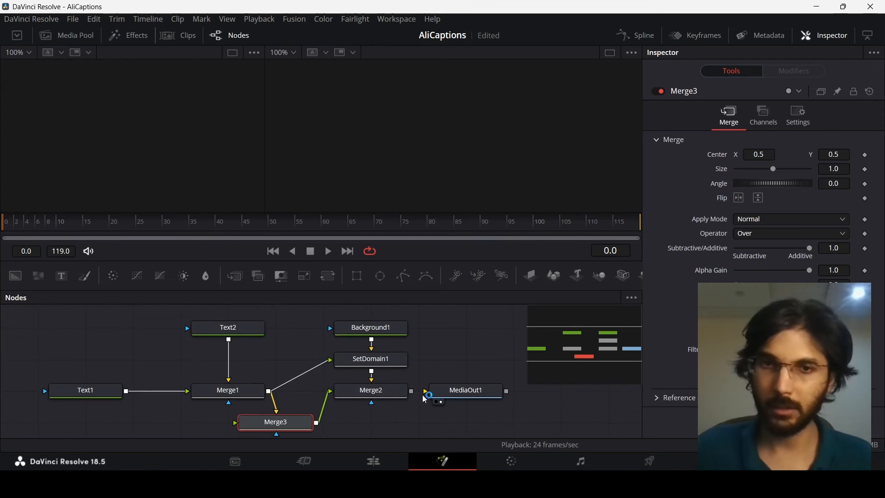
left_click_drag(411, 391, 471, 391)
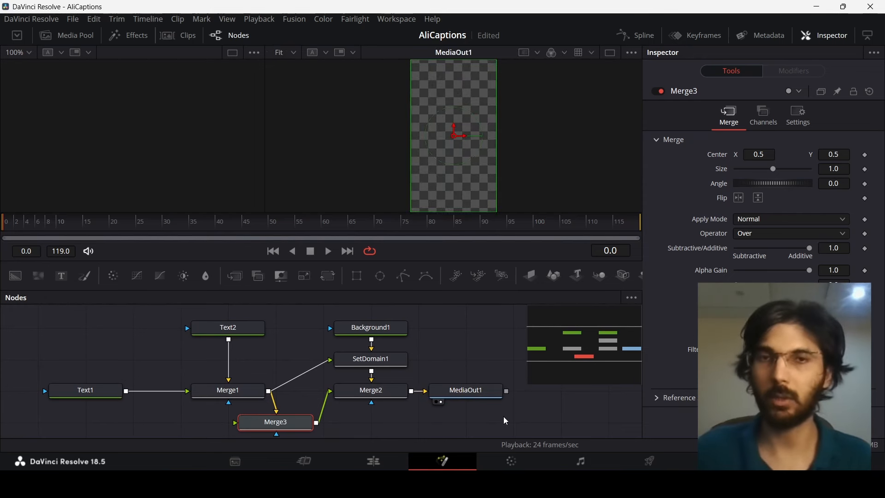
Enter "This is a text" as the Text1 node's text and zoom in on it in the viewer
left_click(78, 391)
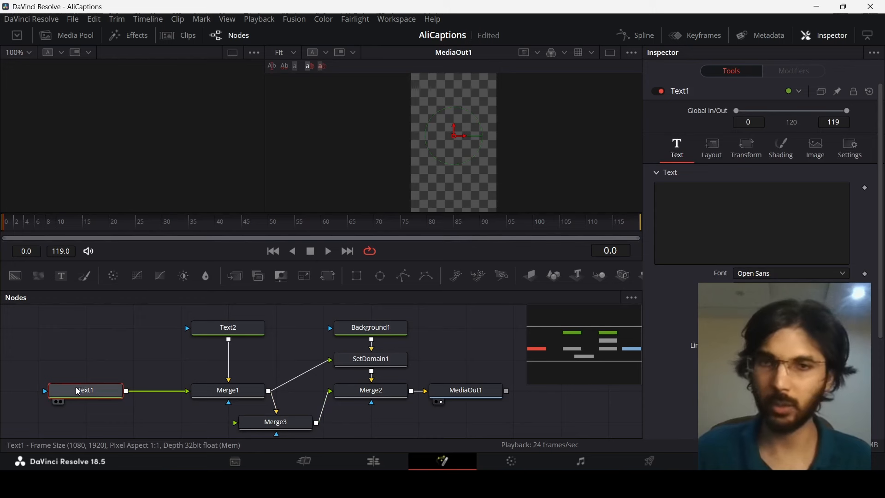
left_click(675, 223)
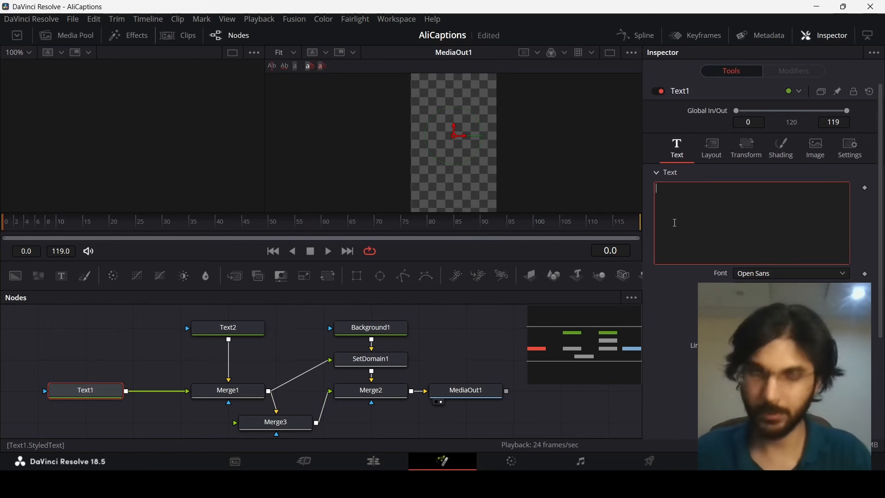
type("This is")
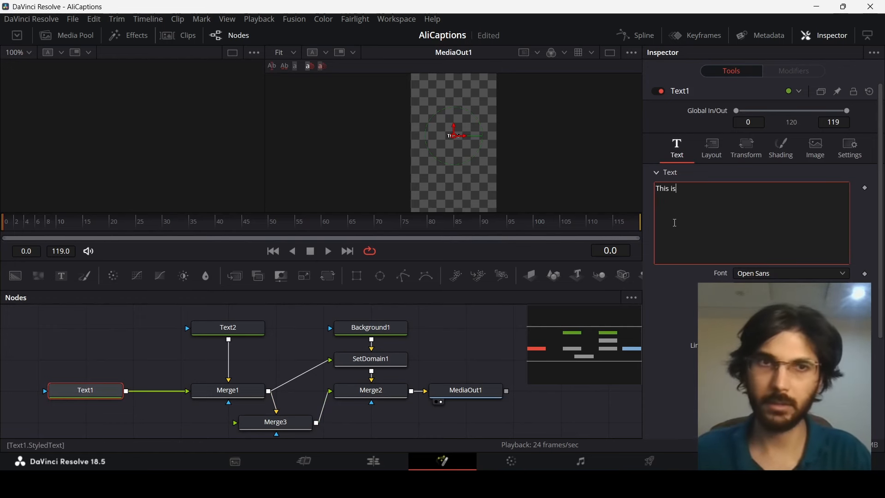
type(" a text")
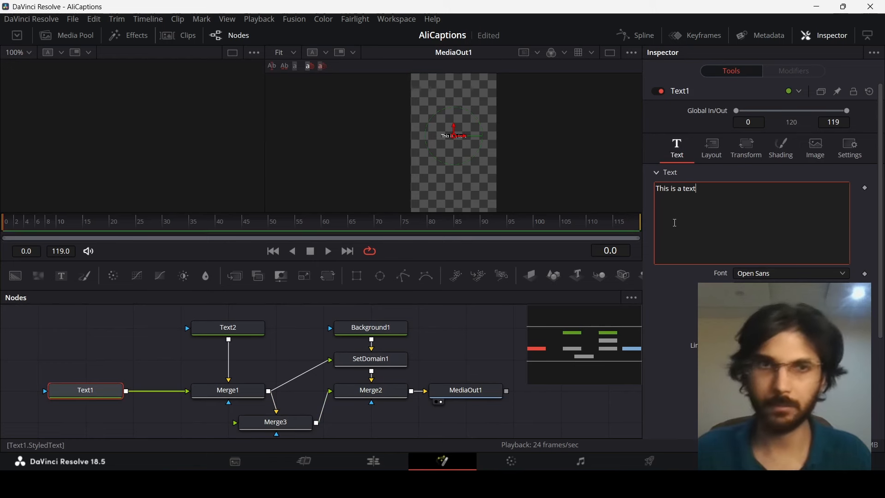
scroll(454, 134, "up", 3)
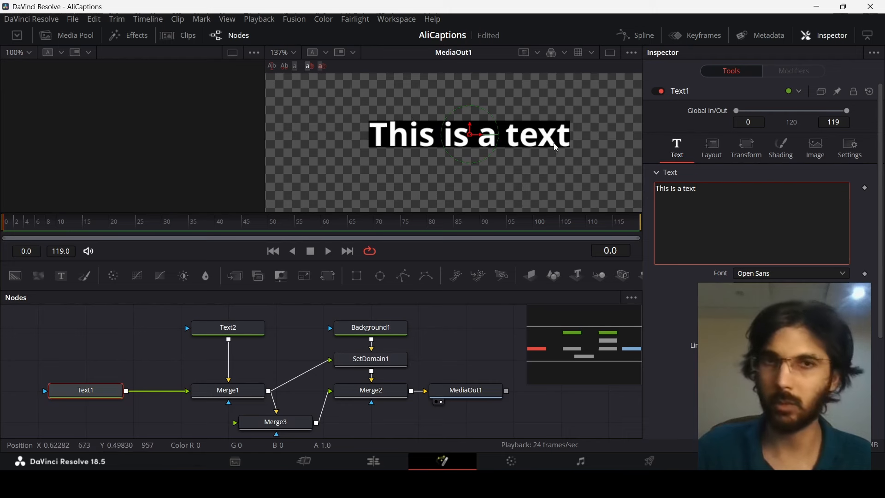
Set the Background1 node's solid color to white, with red, green and blue at 1.0
left_click(364, 329)
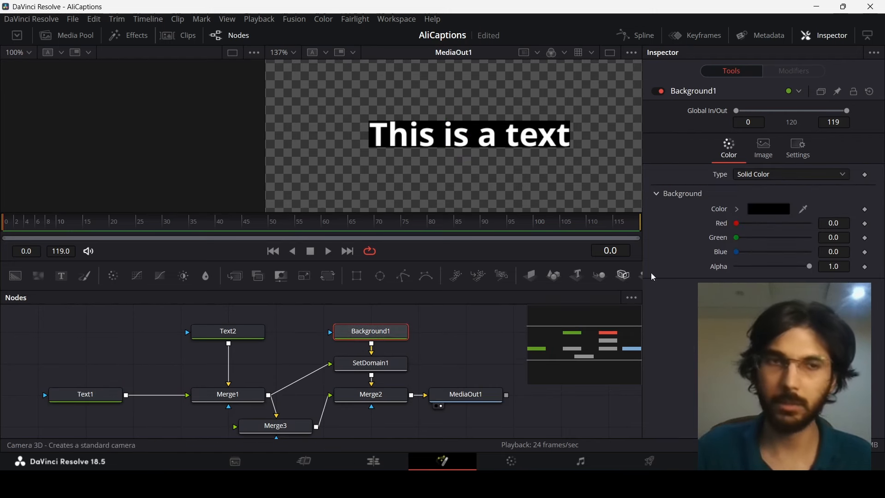
left_click(736, 210)
left_click_drag(741, 224, 715, 203)
left_click(734, 209)
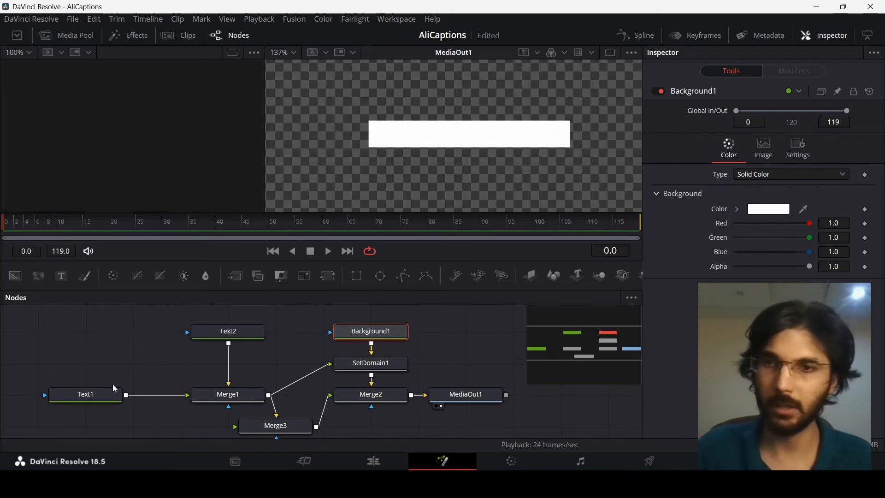
Change the Text1 node's text color to black
left_click(110, 393)
left_click(765, 302)
left_click_drag(579, 215, 580, 254)
left_click(559, 344)
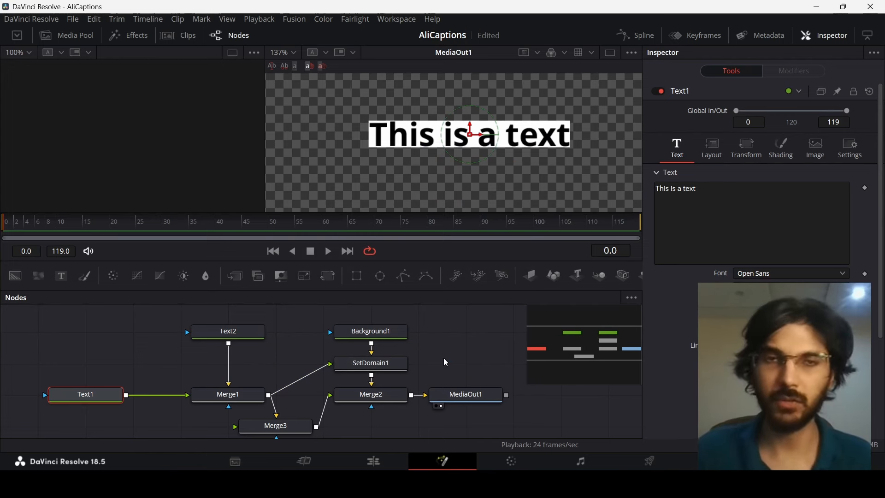
Set SetDomain1's Left and Bottom adjustments to -0.02 each
left_click(387, 364)
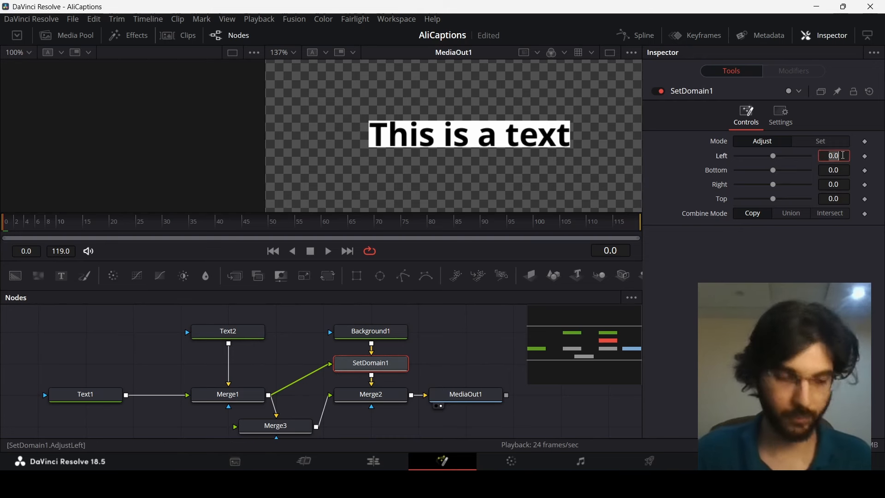
type("-0.02")
key("Tab")
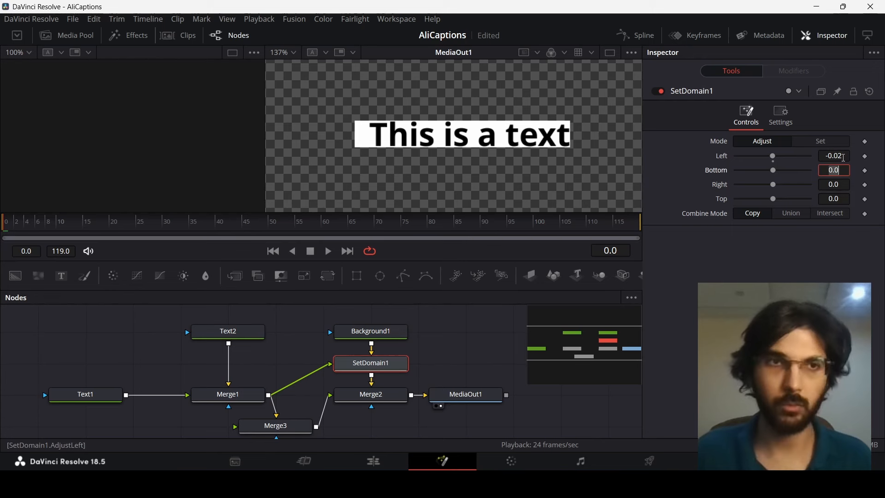
left_click(844, 158)
left_click(845, 172)
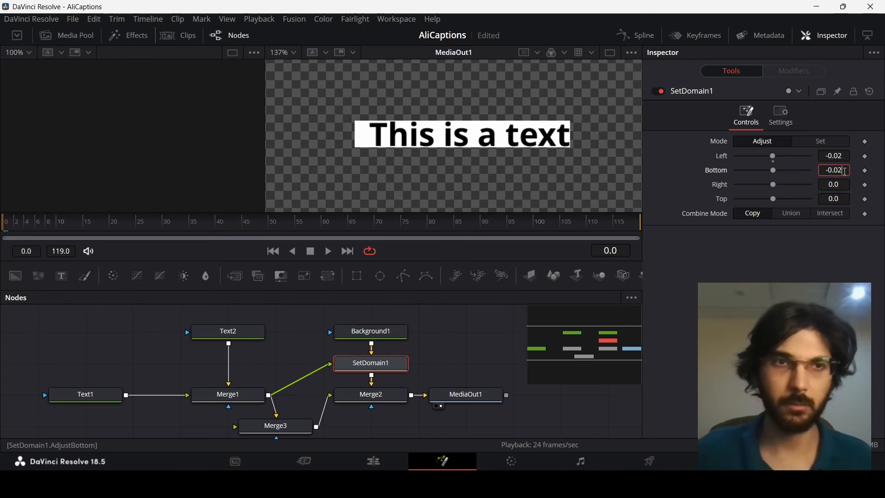
left_click(830, 252)
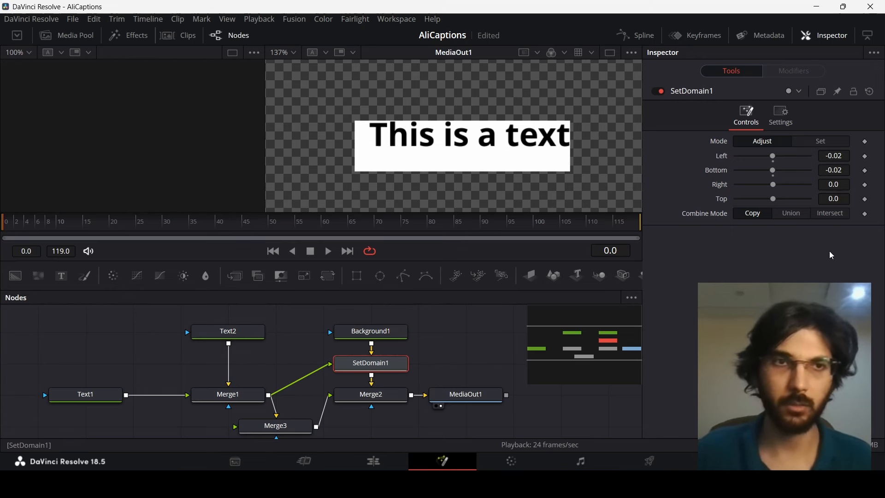
Set SetDomain1's Right and Top adjustments to 0.02 each and save the project
left_click(837, 185)
type("-0.02")
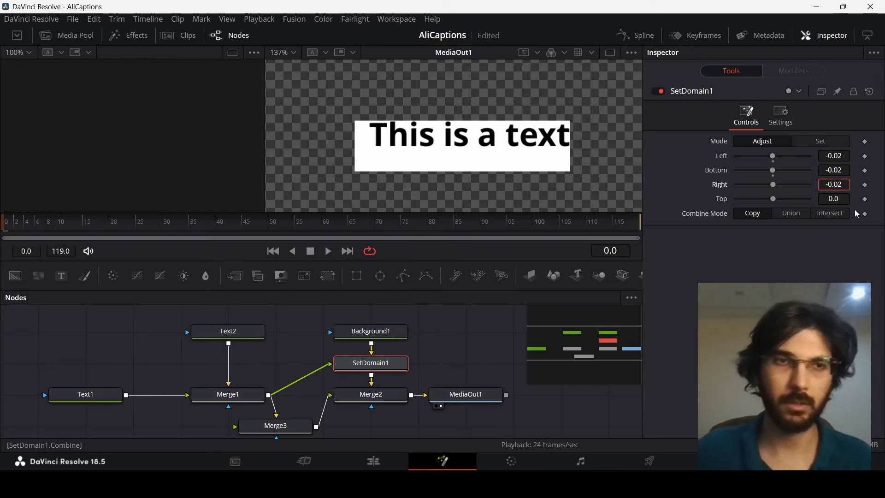
key("Tab")
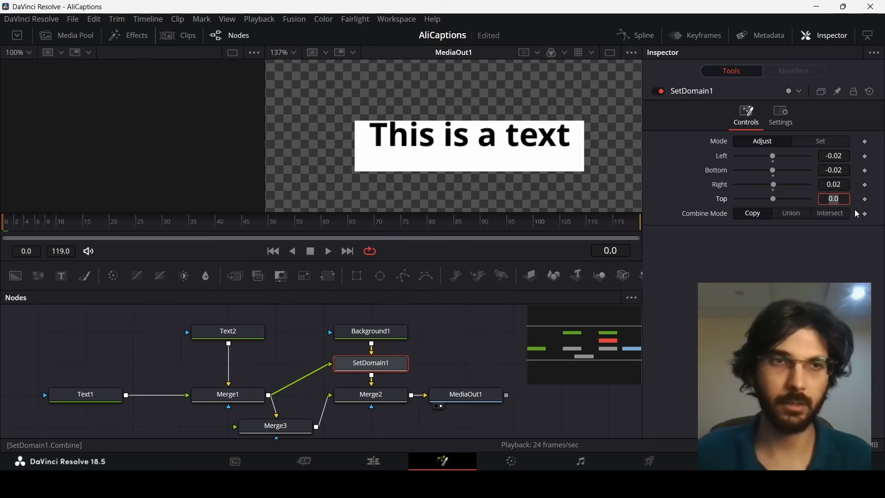
type("-0.02")
key("Tab")
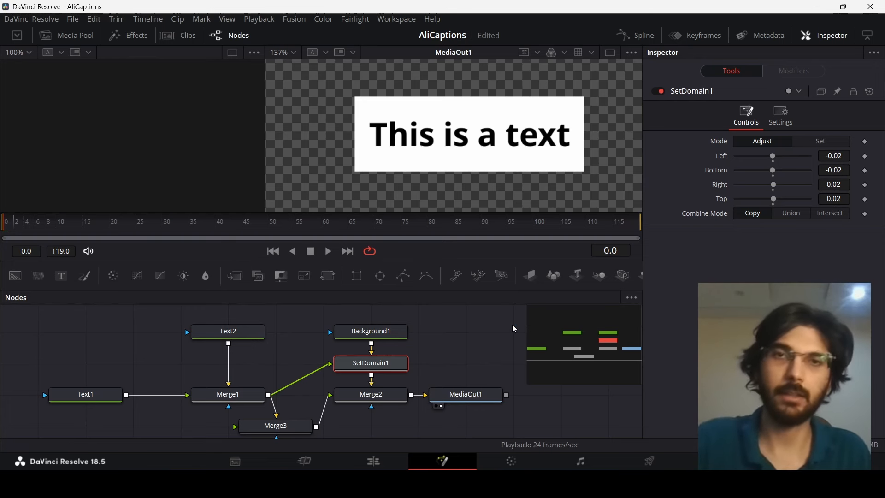
key("ctrl+s")
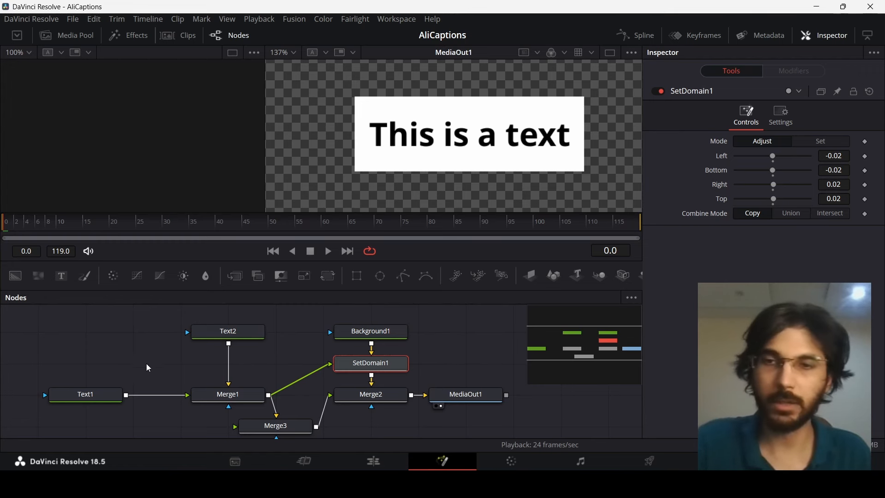
Extend Text1's text to "This is a text here" to test how the background box adapts
left_click(96, 394)
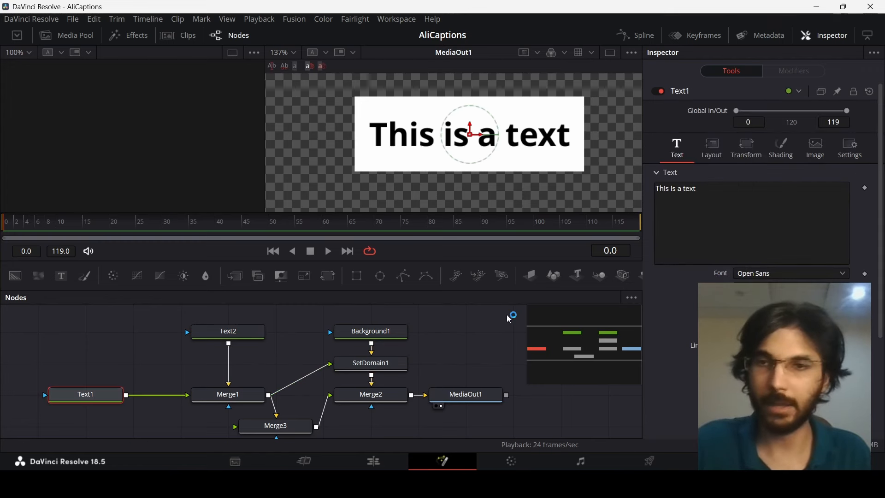
left_click(725, 206)
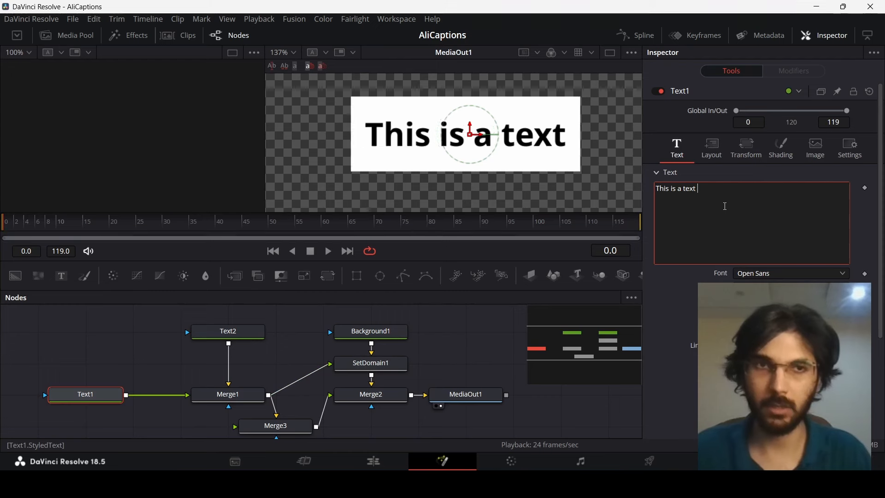
type("is here")
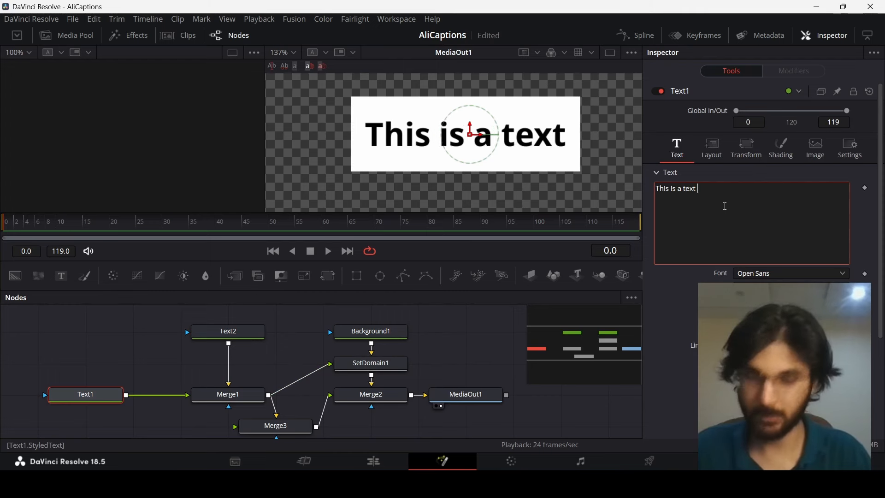
key("BackSpace")
key("BackSpace")
key("BackSpace")
key("BackSpace")
key("BackSpace")
key("BackSpace")
key("BackSpace")
key("BackSpace")
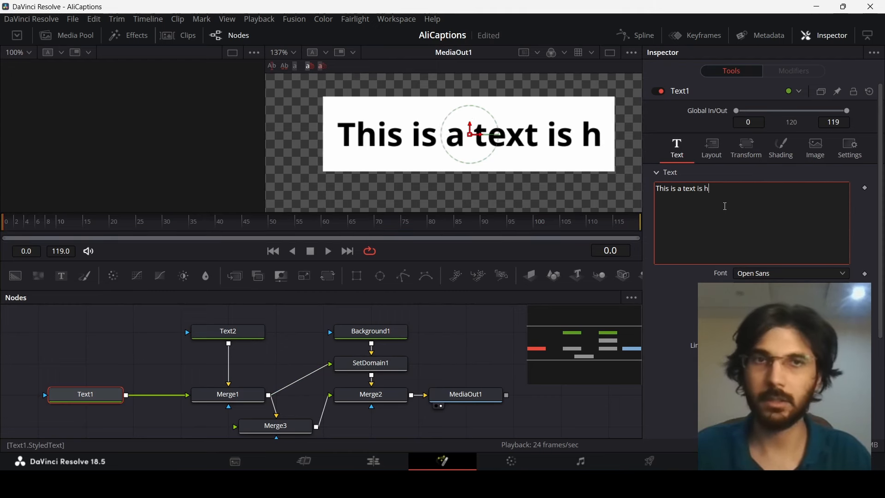
type("here")
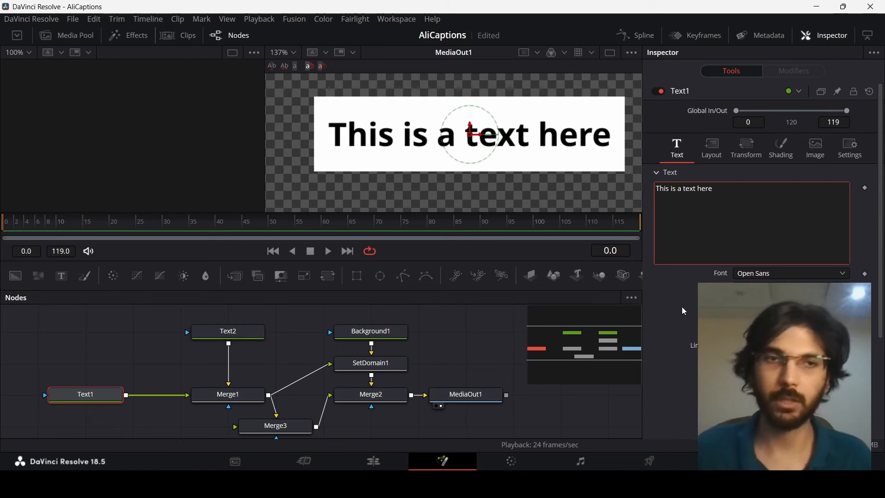
Remove the added word "here" from Text1 so its text reads "This is a text"
key("BackSpace")
key("BackSpace")
key("BackSpace")
key("BackSpace")
key("BackSpace")
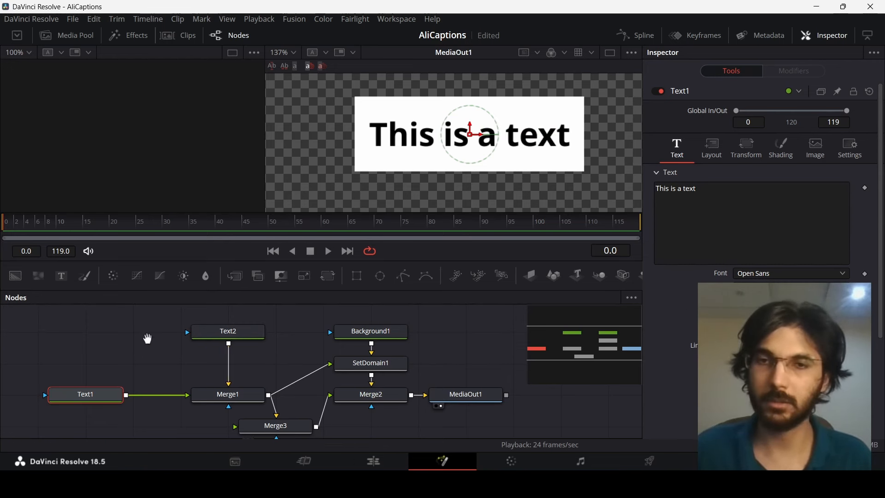
Give the Text2 node the same text as Text1, "This is a text"
left_click_drag(147, 339, 191, 340)
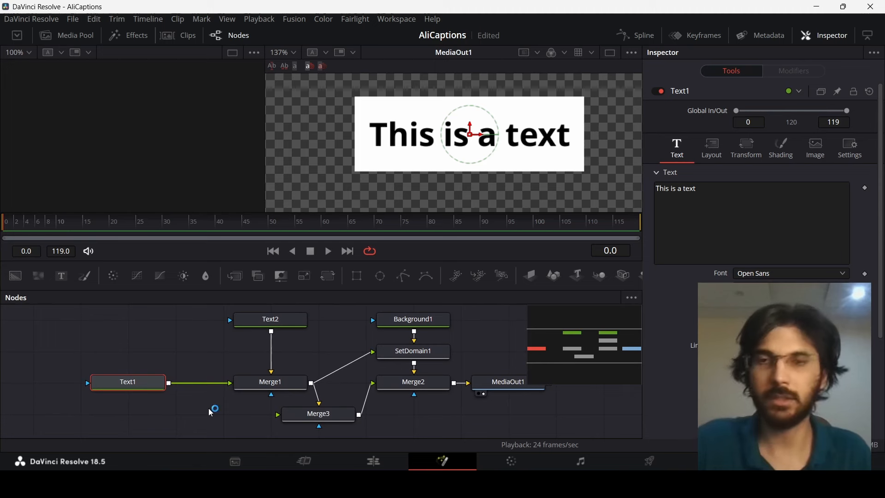
left_click(298, 324)
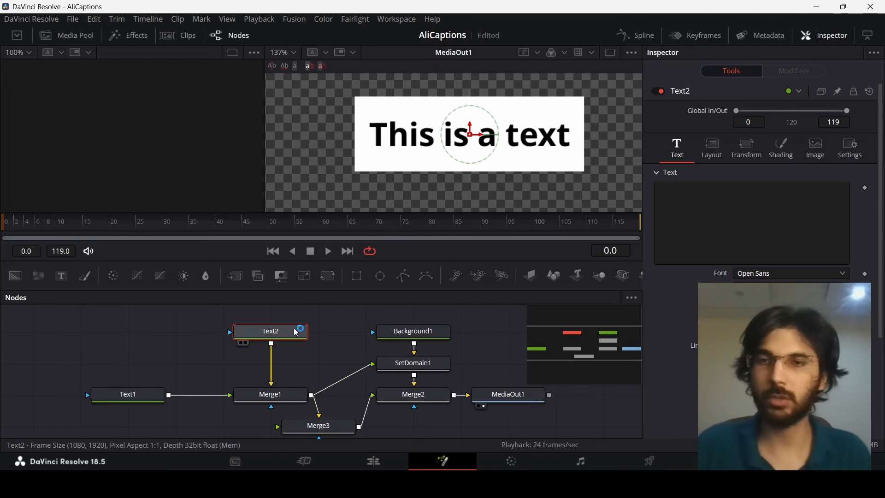
left_click(141, 398)
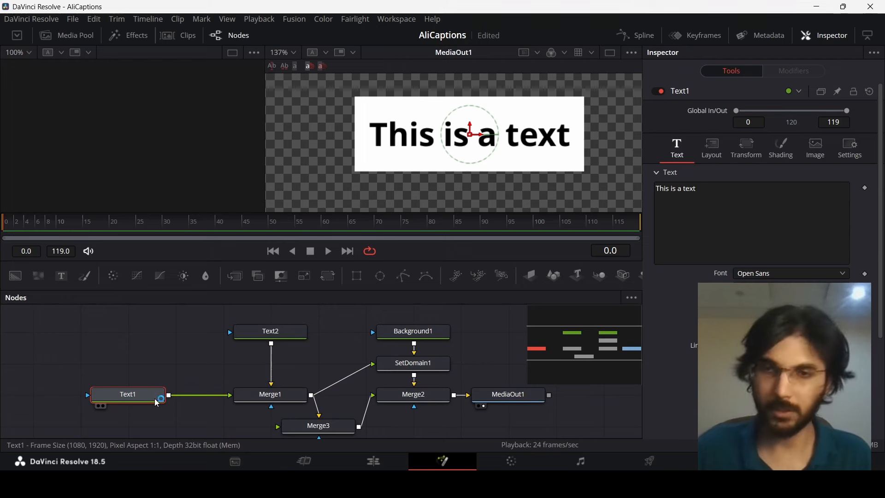
right_click(273, 329)
left_click(246, 338)
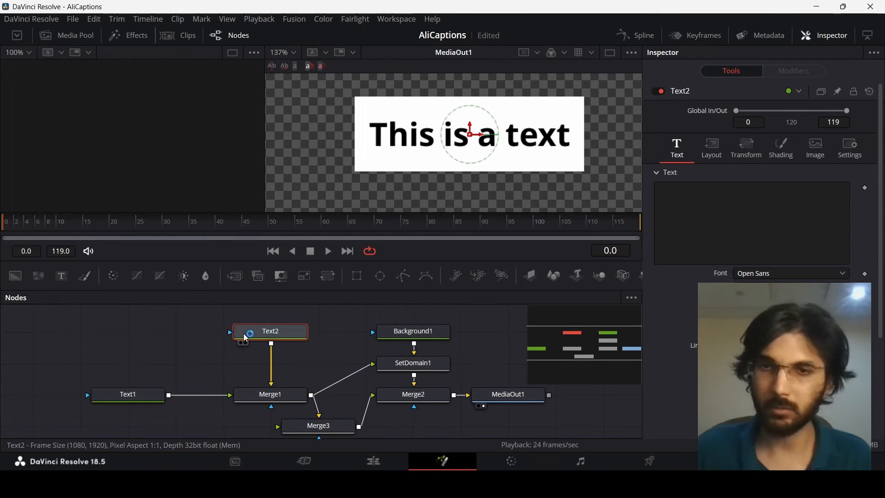
left_click(126, 394)
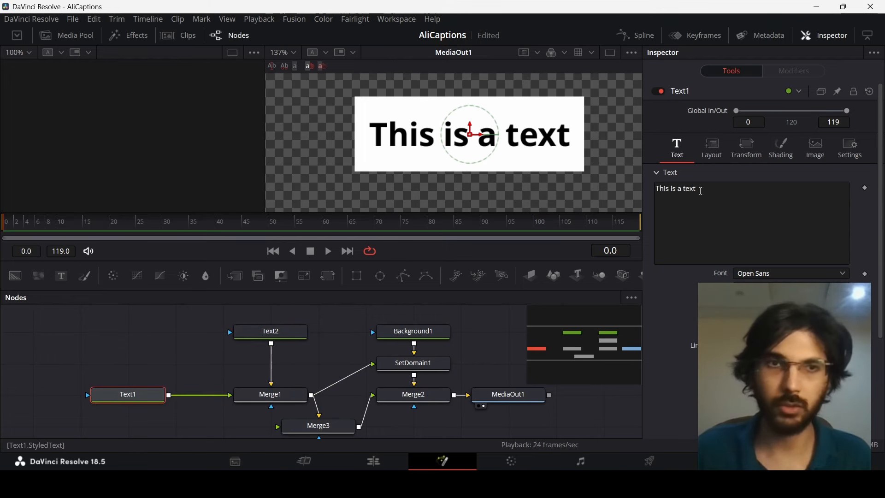
left_click(271, 331)
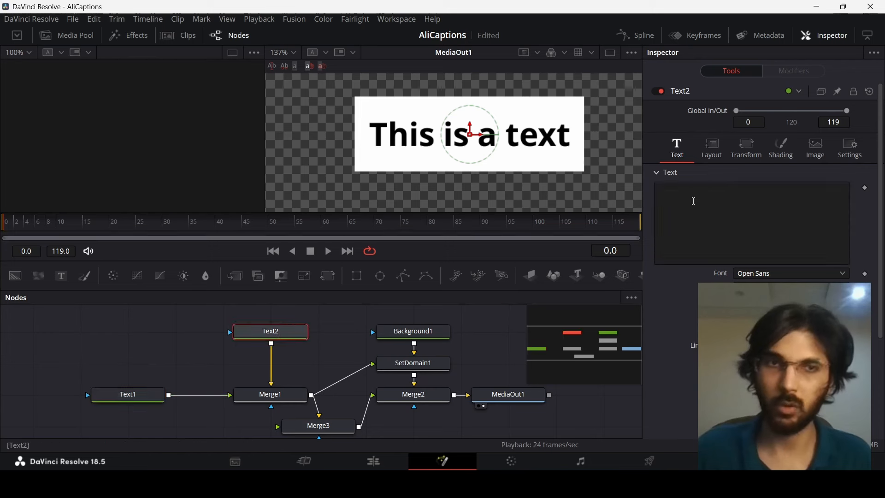
left_click(717, 231)
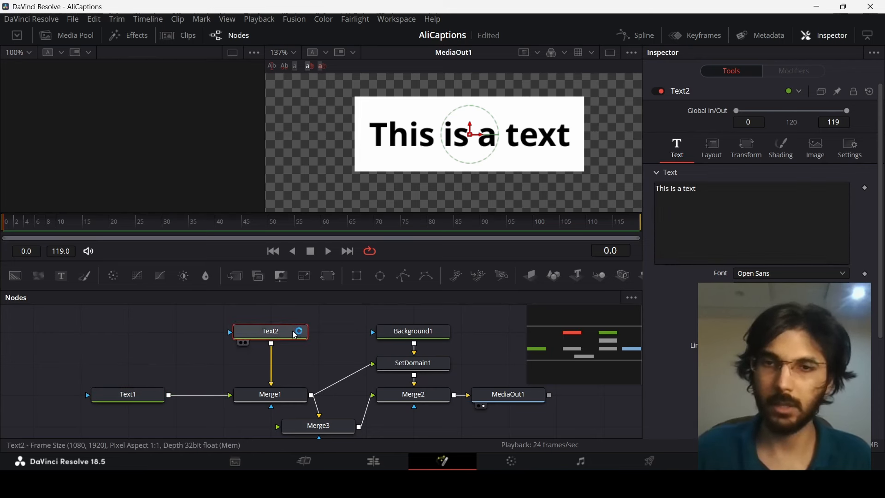
Disable the Text1 node and select Text2 to show its text settings
left_click(131, 397)
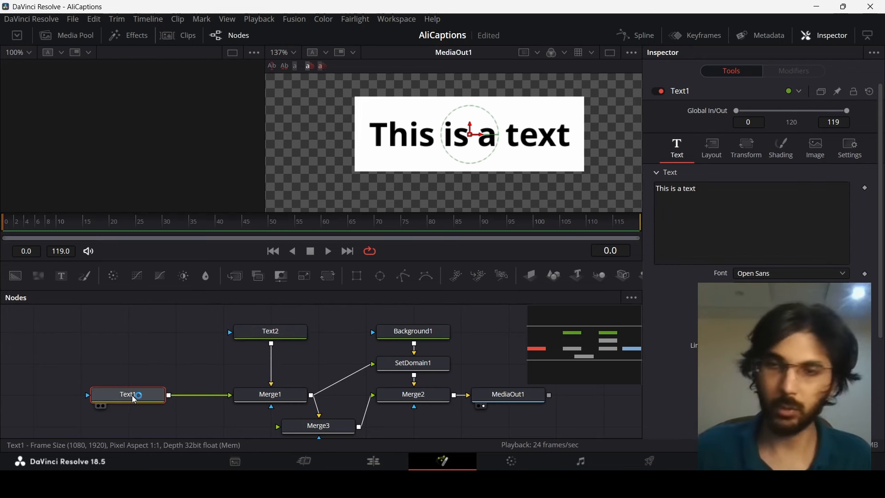
left_click(659, 91)
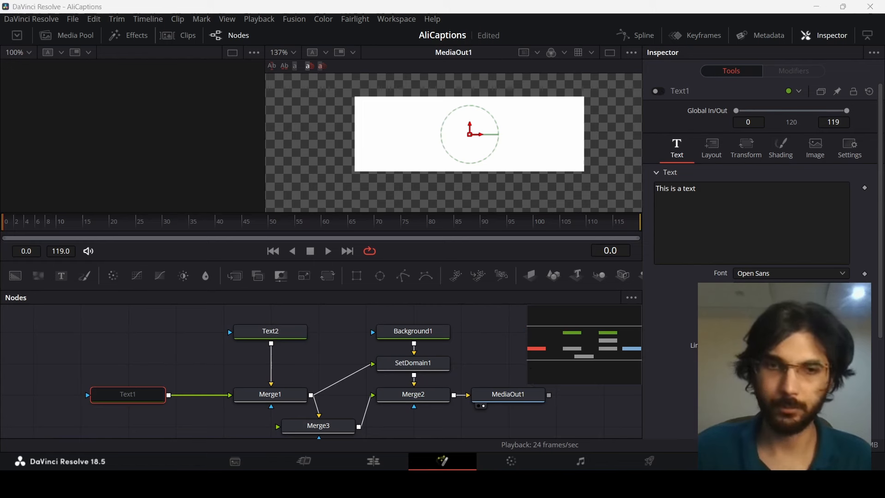
left_click(295, 340)
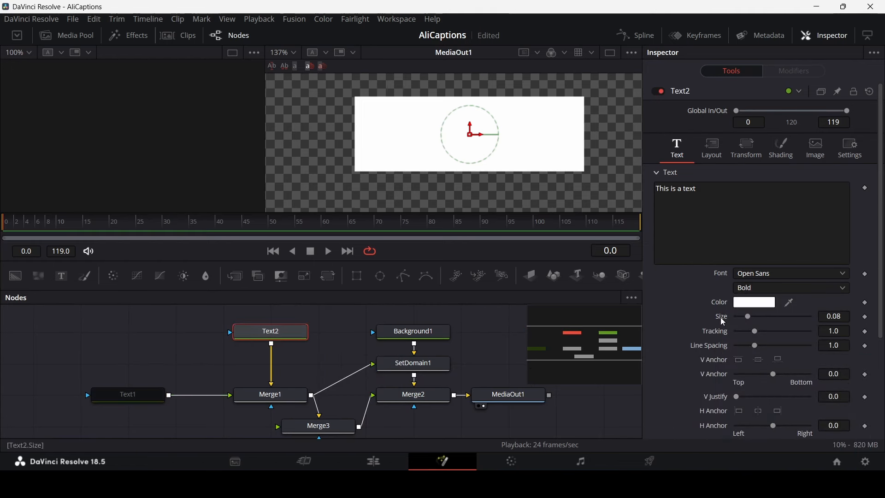
Change the Text2 node's text color to gray #888888
left_click(754, 302)
left_click(580, 205)
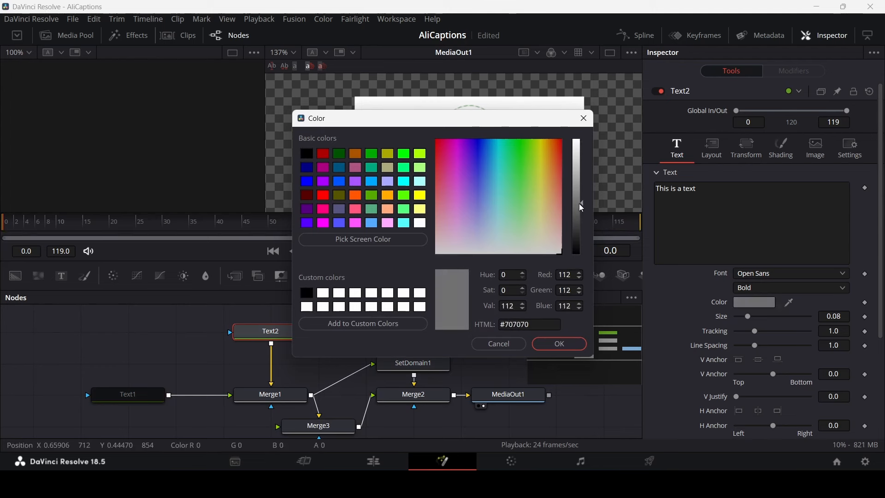
mouse_move(578, 204)
left_mouse_down()
mouse_move(579, 178)
mouse_move(577, 193)
left_mouse_up()
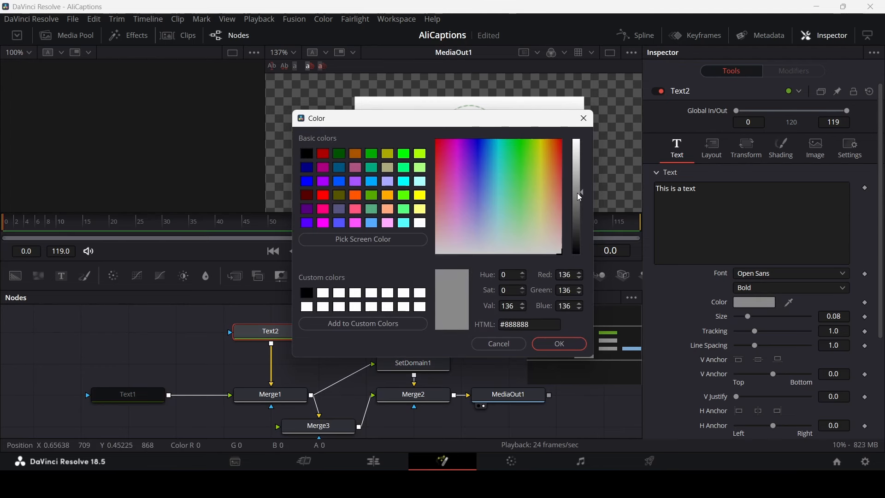
left_click(560, 344)
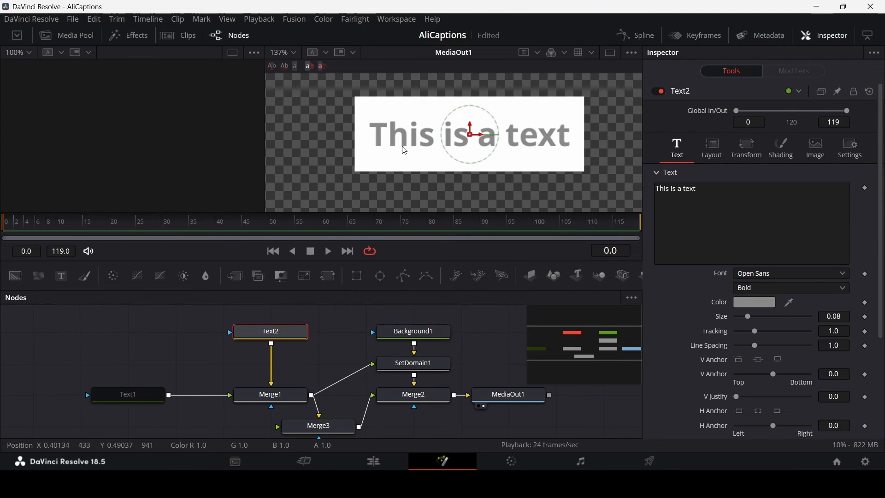
left_click(489, 329)
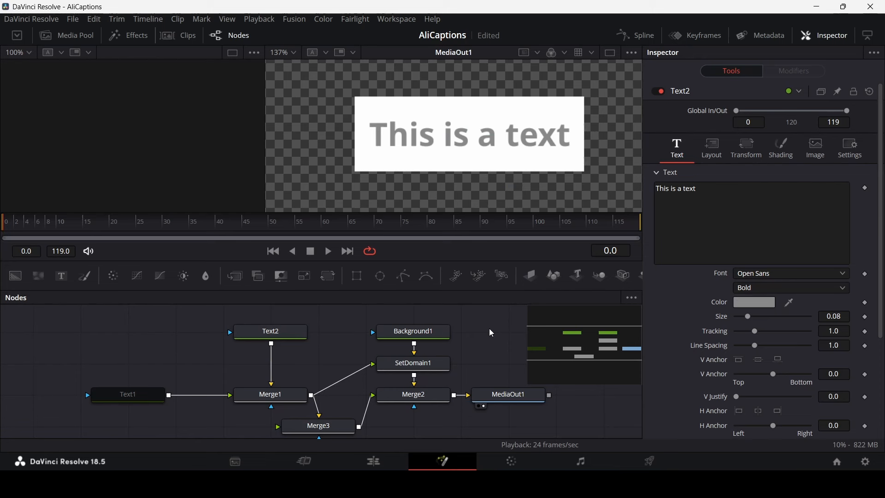
Select the disabled Text1 node and enable it again
left_click(276, 336)
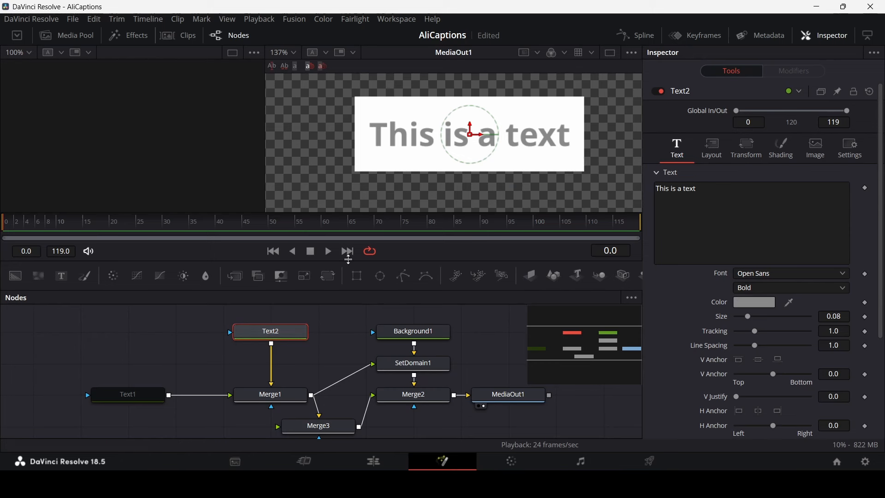
left_click(121, 398)
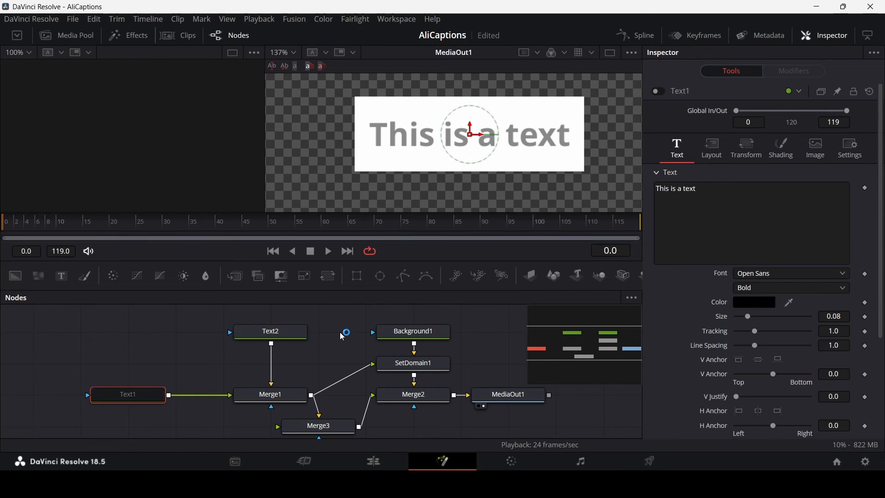
left_click(659, 91)
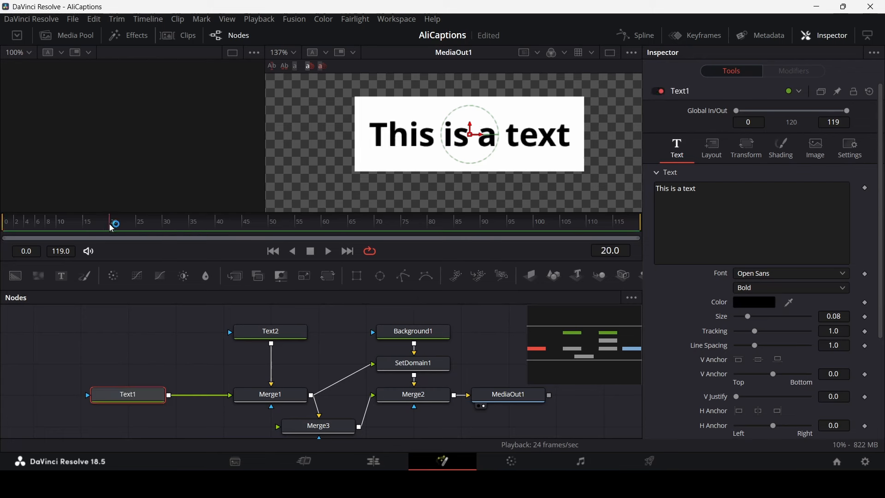
Keyframe Text1's Write On end from 0.0 at frame 0 to 1.0 at frame 20, and save the project
scroll(714, 289, "down", 5)
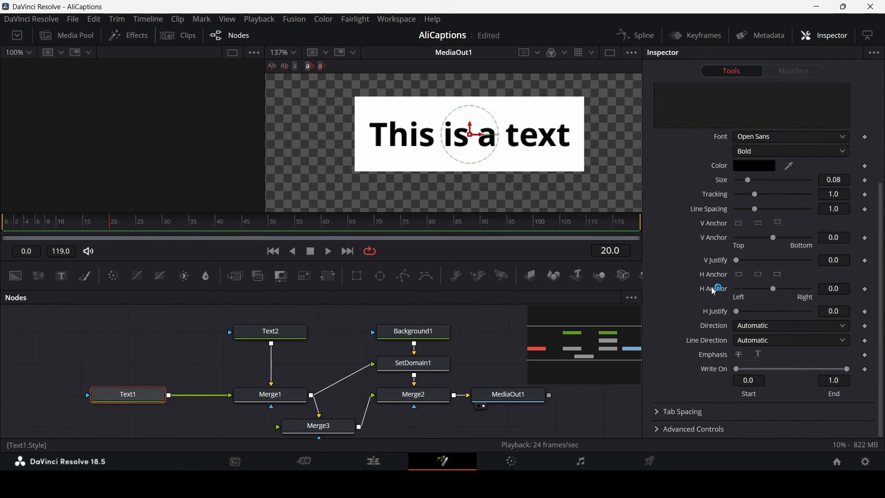
left_click(866, 371)
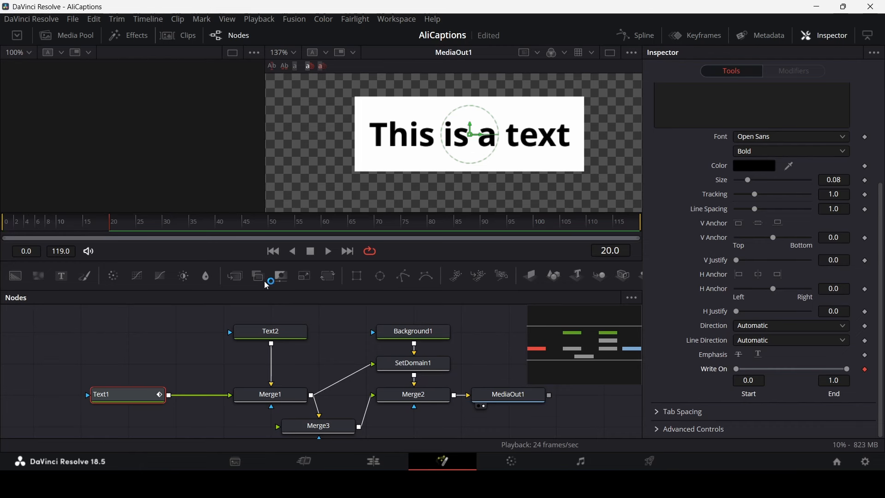
left_click_drag(51, 219, 3, 234)
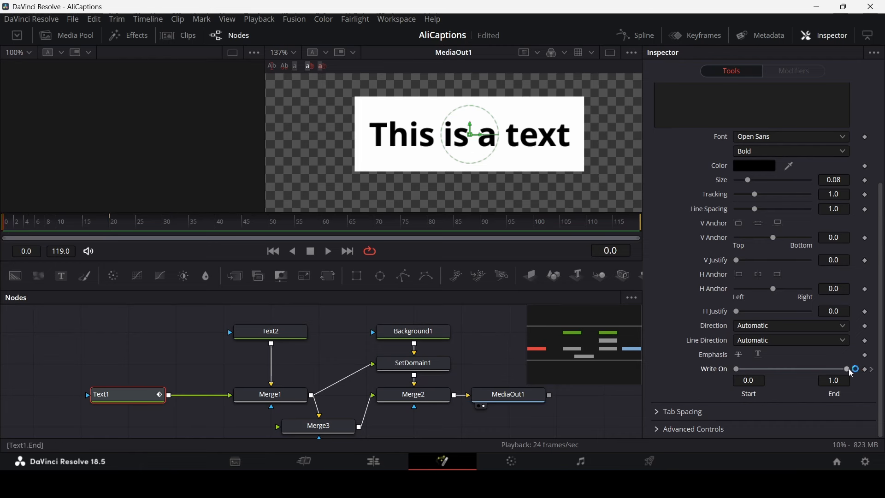
left_click_drag(848, 369, 740, 369)
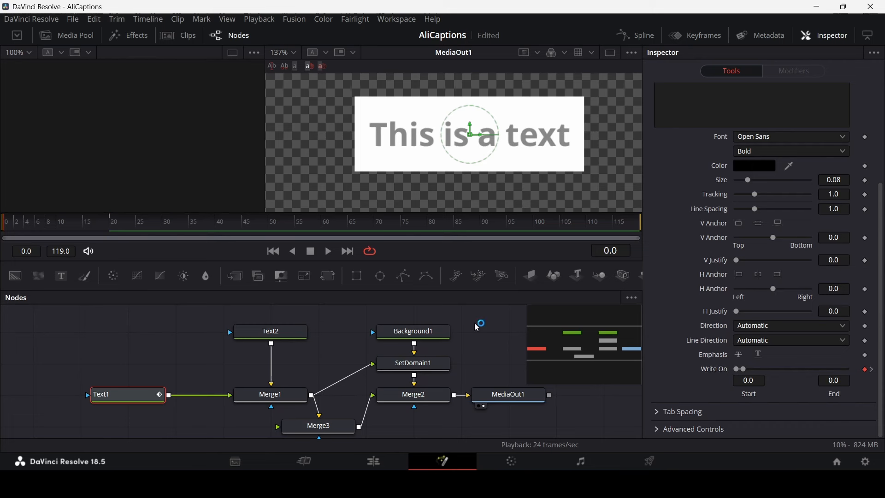
key("space")
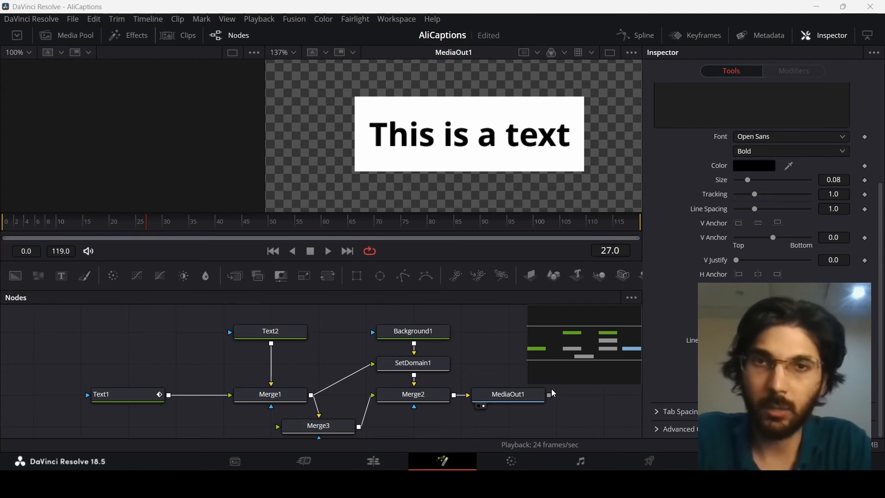
key("ctrl+s")
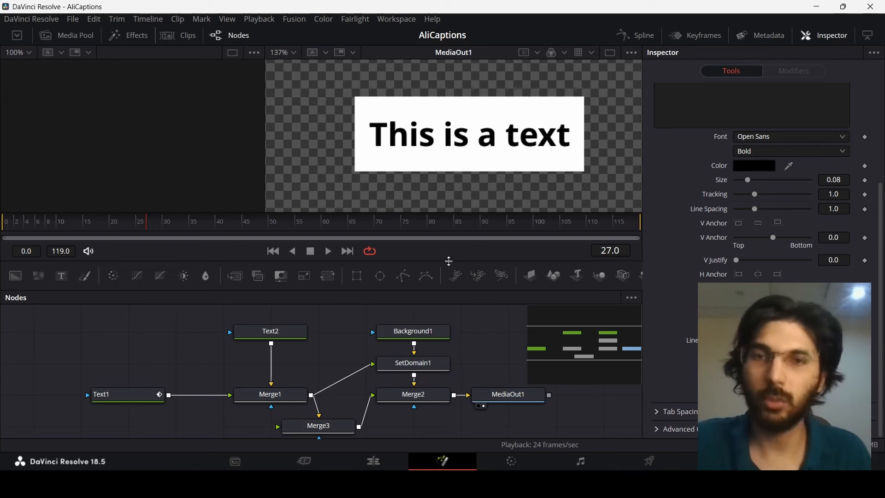
Select every node except MediaOut1 and start creating a macro from them, with Merge2 as the active node
left_click_drag(454, 382, 426, 373)
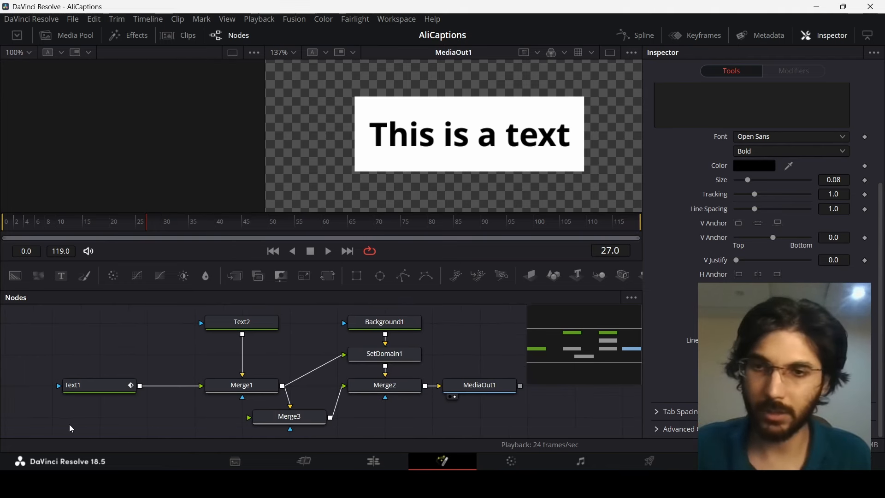
left_click_drag(60, 428, 403, 318)
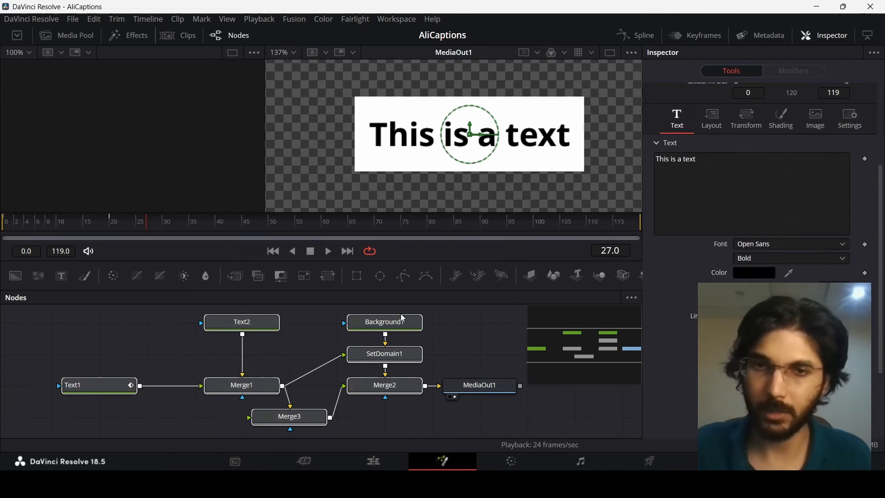
right_click(396, 392)
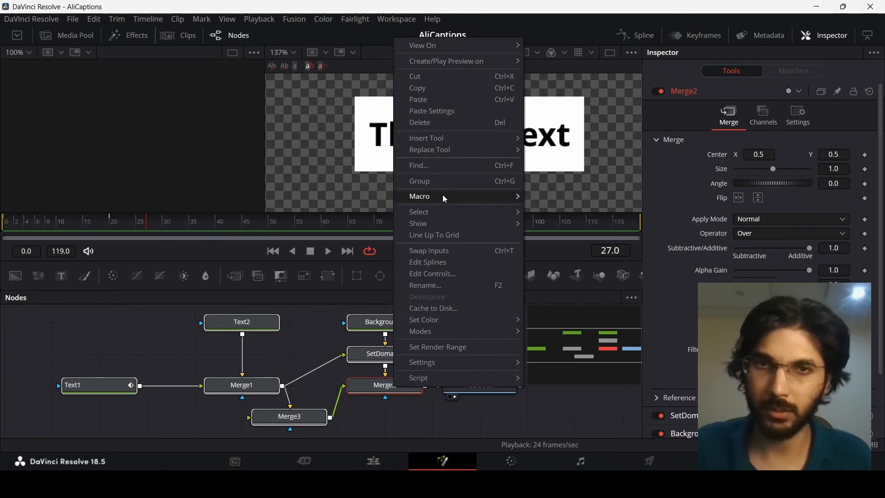
mouse_move(442, 195)
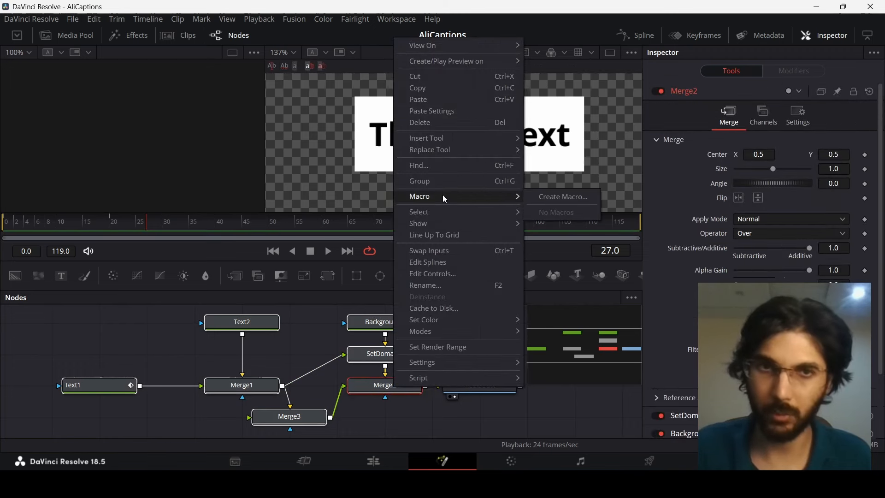
left_click(560, 197)
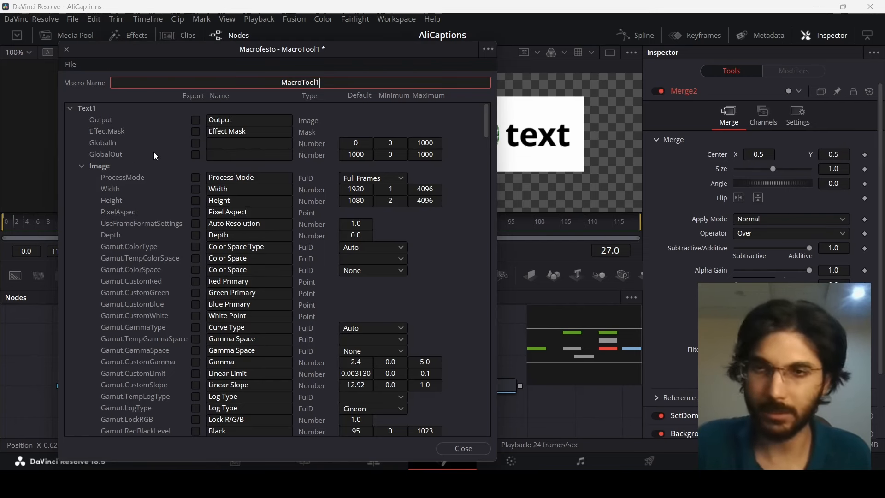
Export Text1's StyledText control in the macro and collapse the Text1 list
left_click(82, 166)
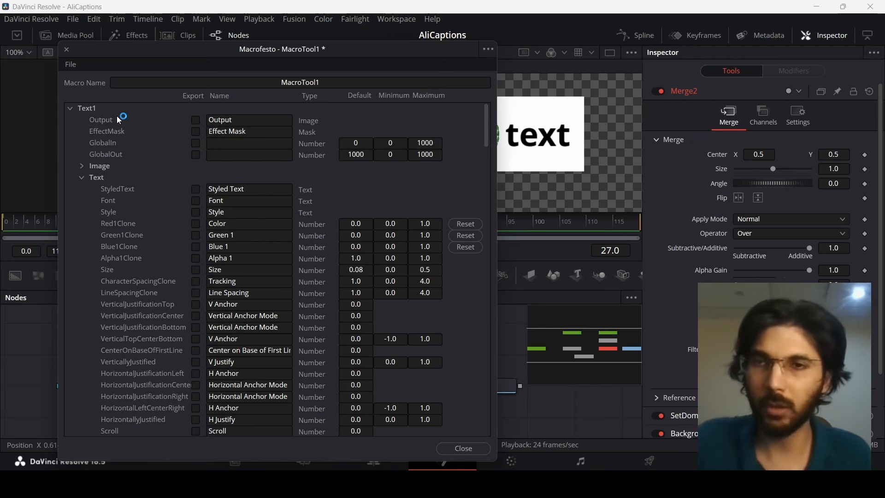
left_click(195, 189)
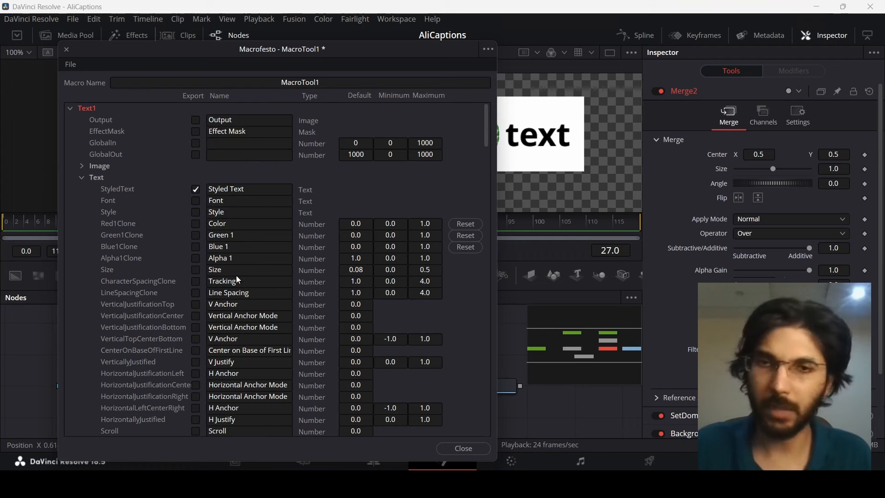
left_click(70, 108)
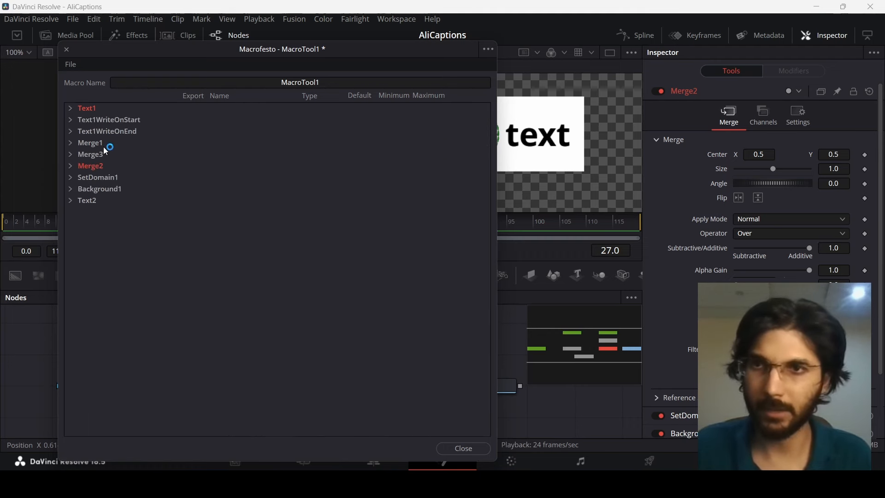
Export Text2's StyledText control in the macro and collapse the Text2 list
left_click(70, 200)
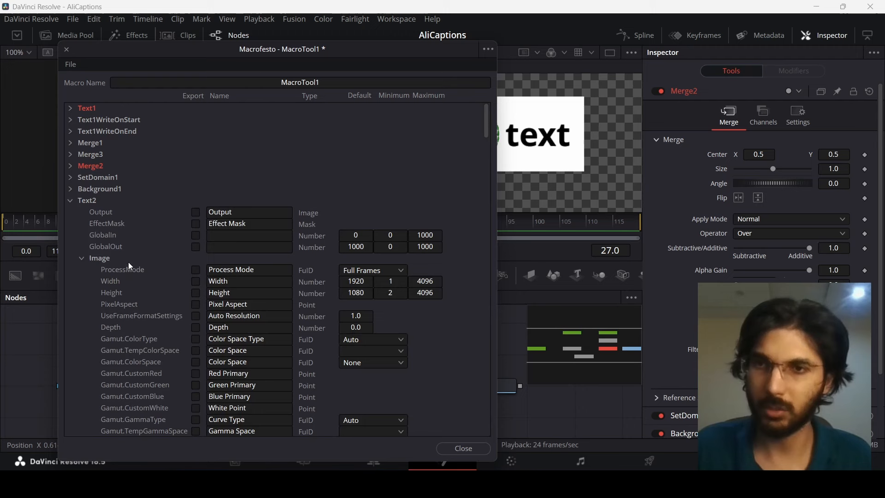
left_click(82, 259)
left_click(196, 282)
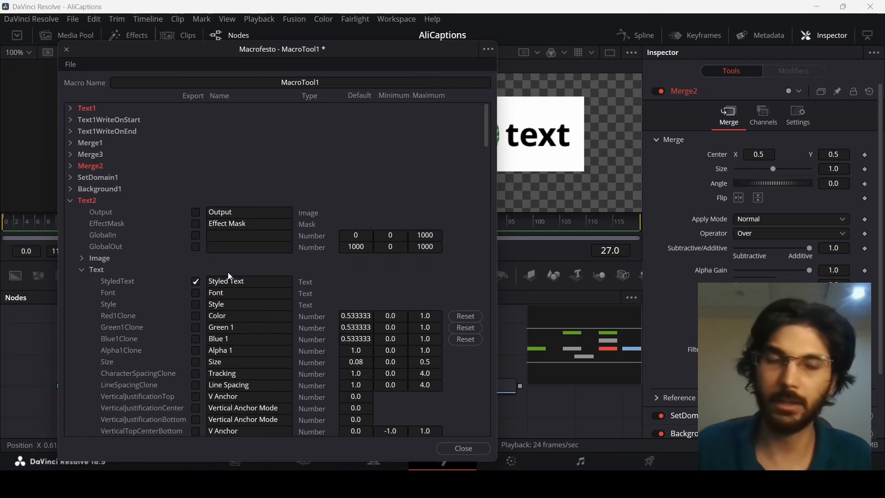
left_click(71, 201)
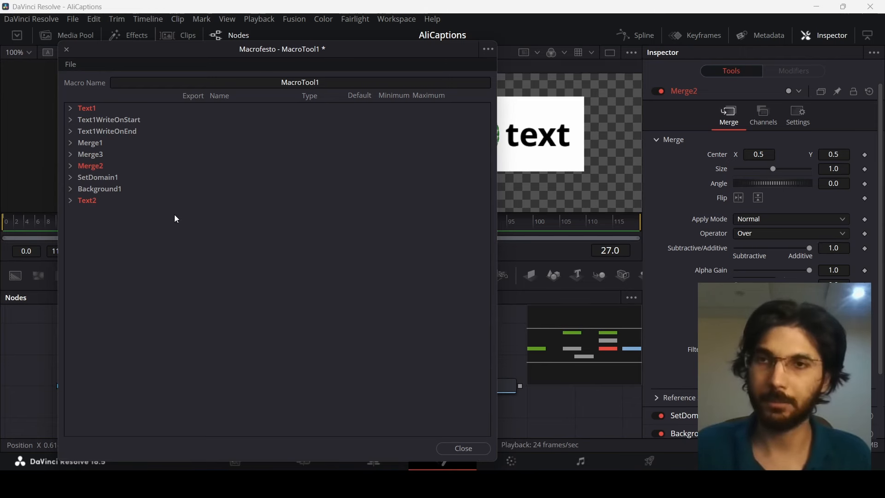
left_click_drag(350, 51, 359, 37)
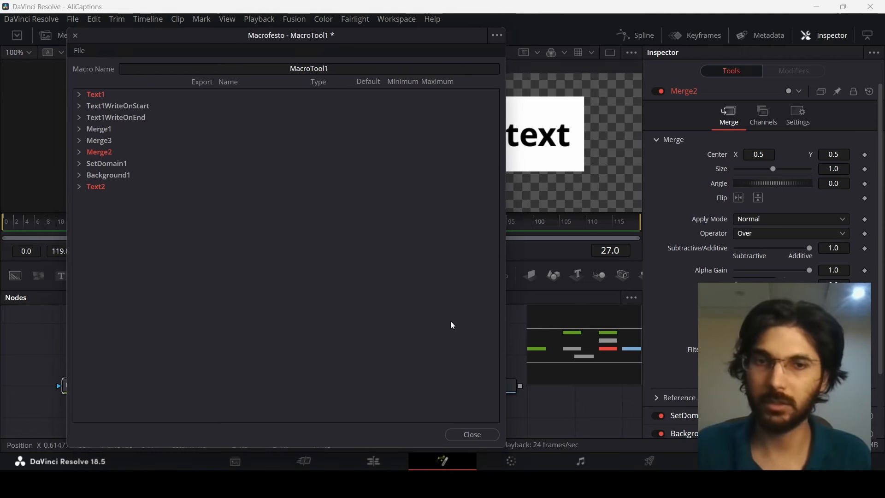
Save the macro as MacroTool1 in the Fusion Macros folder, copying that folder's path before saving
left_click(471, 436)
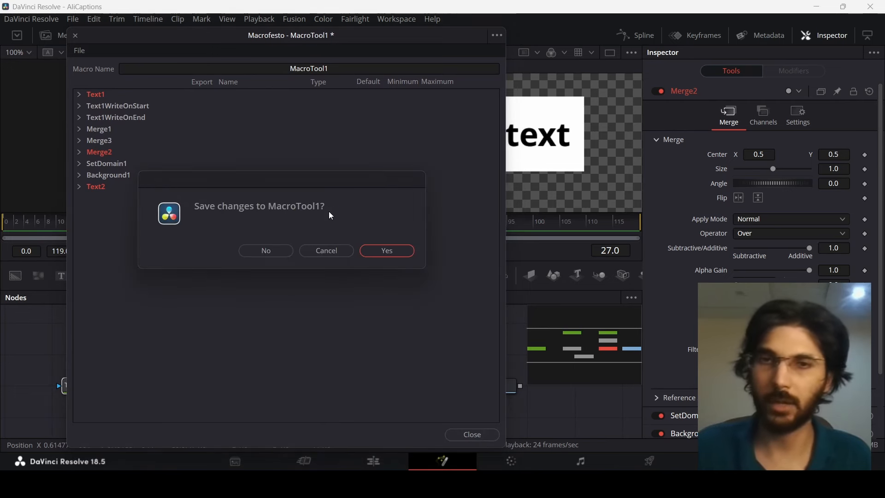
left_click(387, 252)
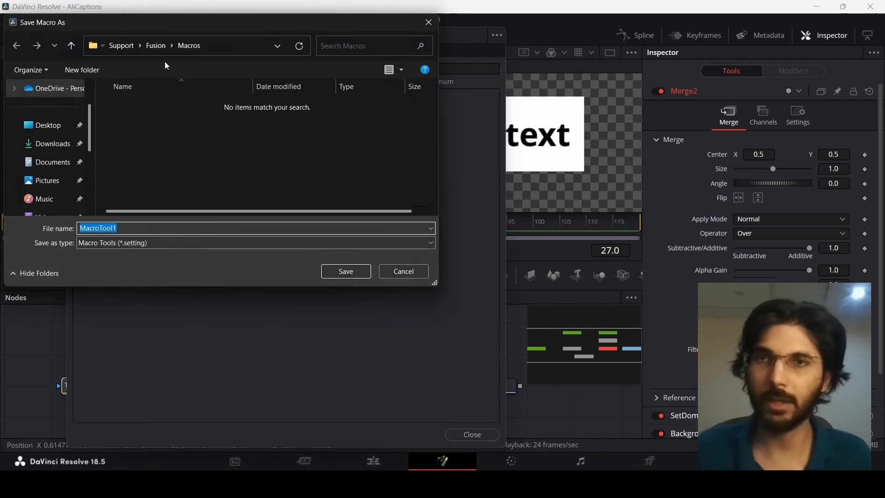
left_click(214, 48)
right_click(213, 45)
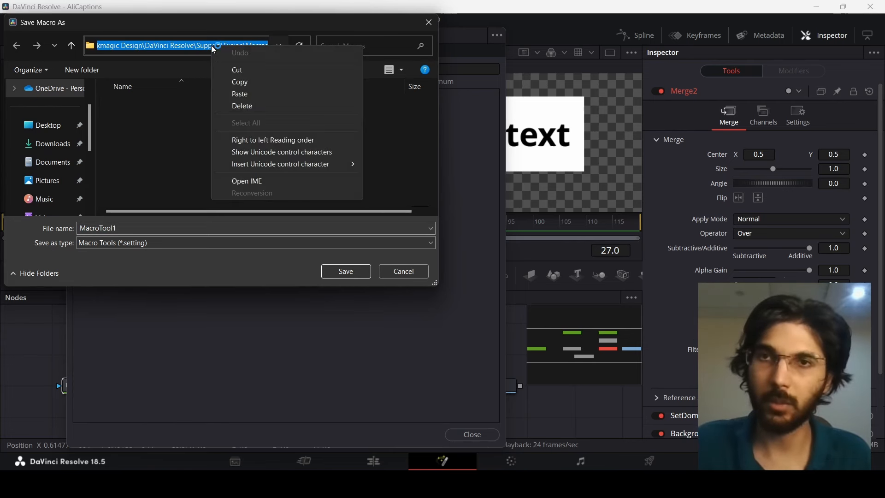
left_click(243, 83)
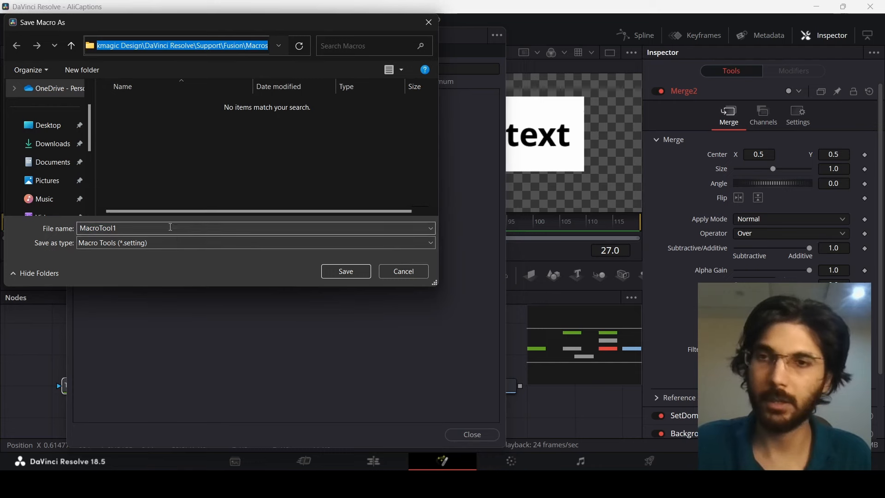
left_click(346, 272)
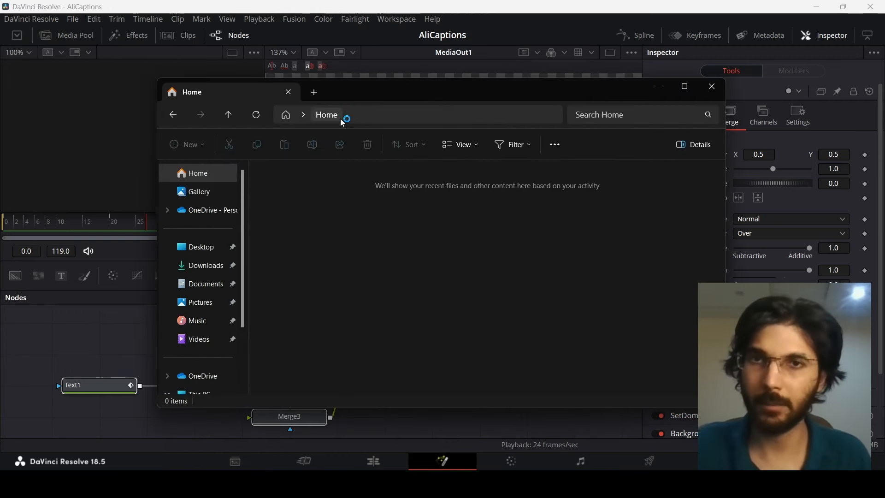
Go to the copied Macros folder path in File Explorer, select MacroTool1.setting, and return to DaVinci Resolve
right_click(355, 115)
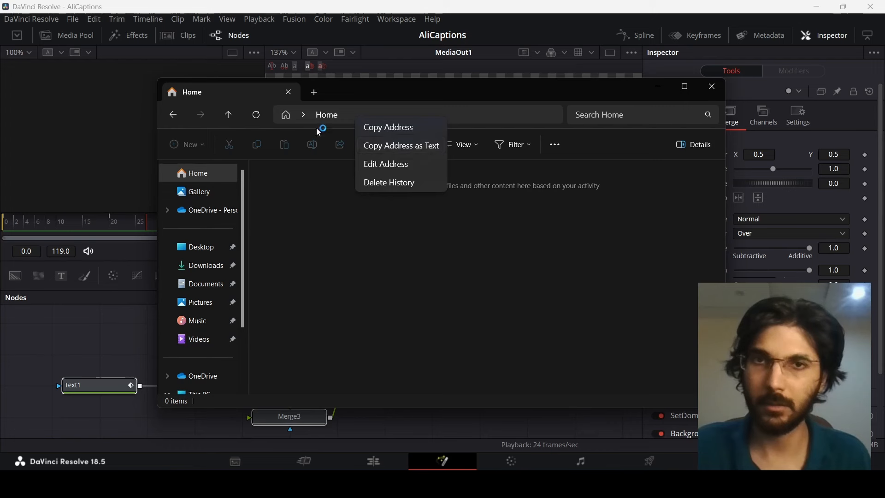
left_click(338, 115)
right_click(337, 115)
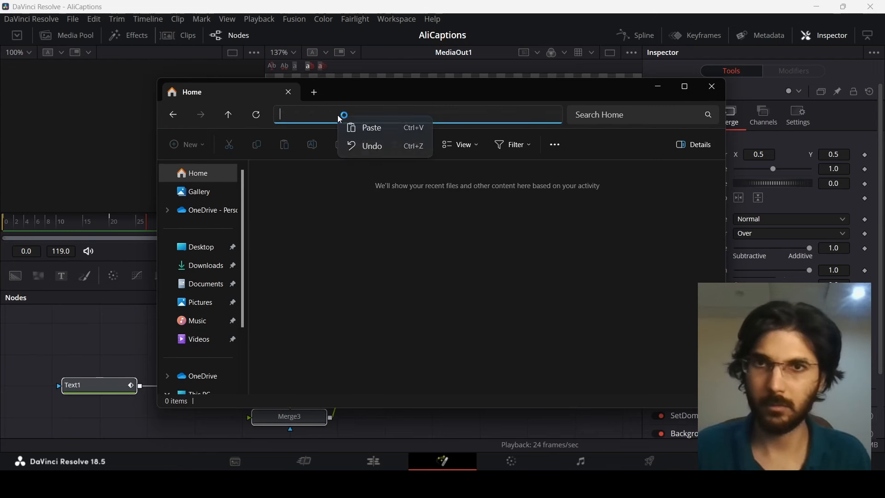
left_click(364, 127)
key("Return")
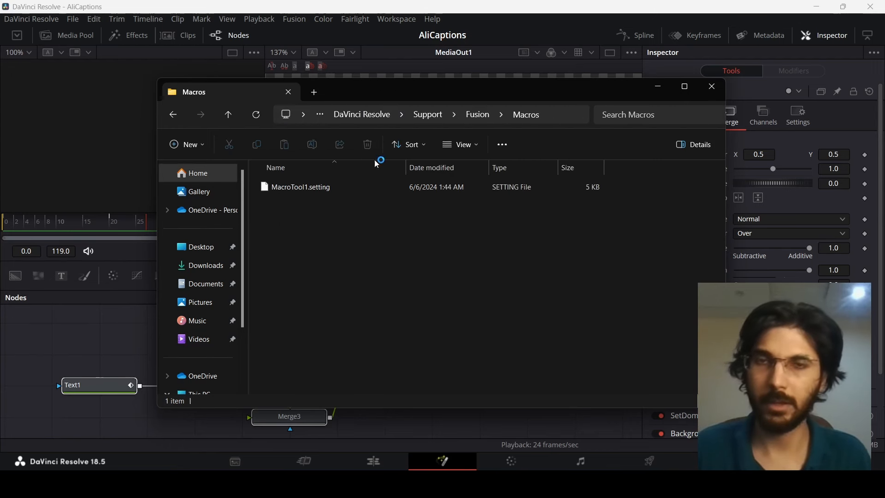
left_click(310, 189)
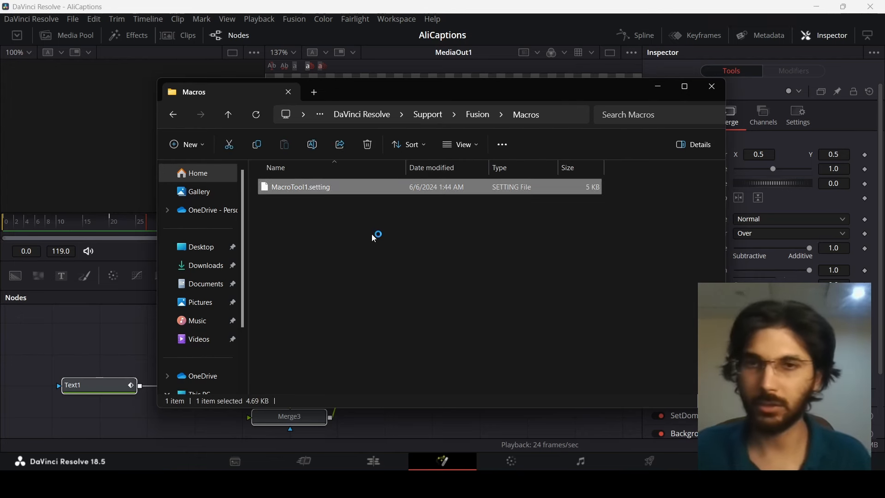
left_click(116, 325)
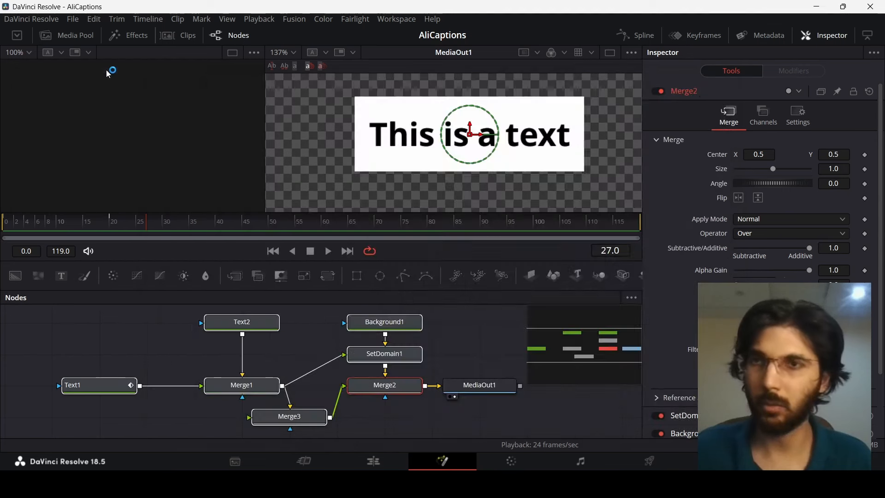
Find the Edit Titles category in the effects templates and open its folder in File Explorer
left_click(129, 38)
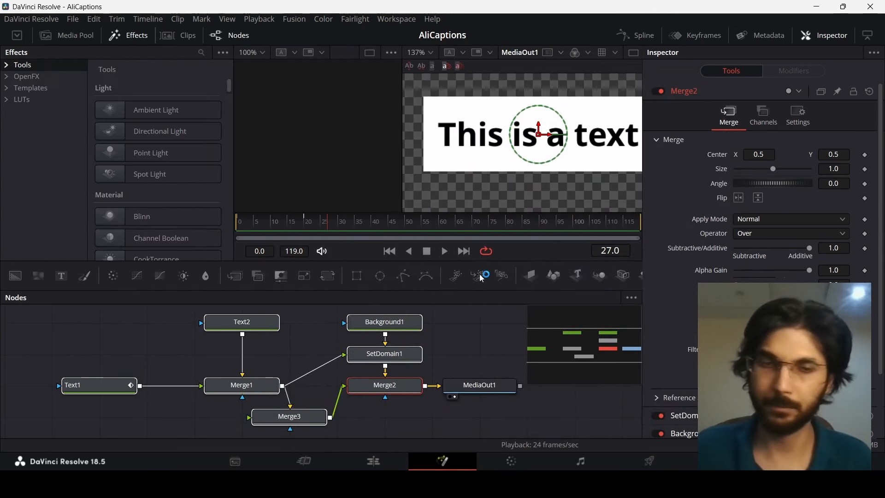
left_click(6, 87)
left_click(20, 100)
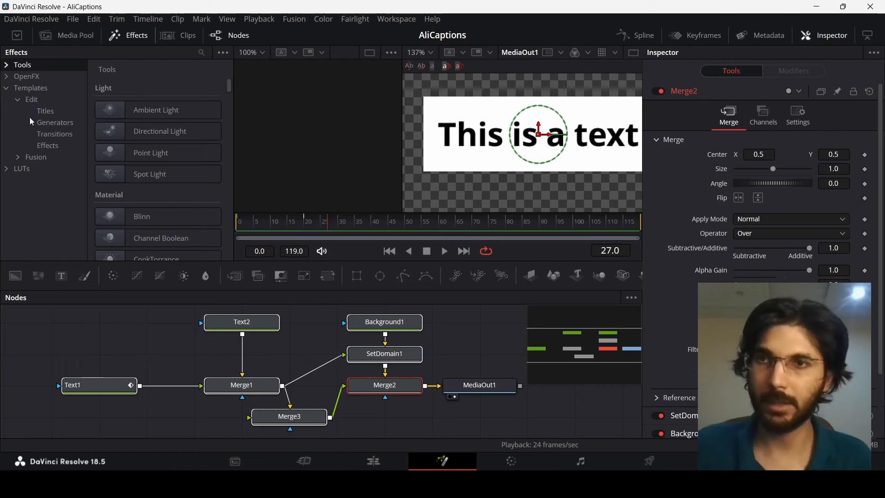
left_click(46, 110)
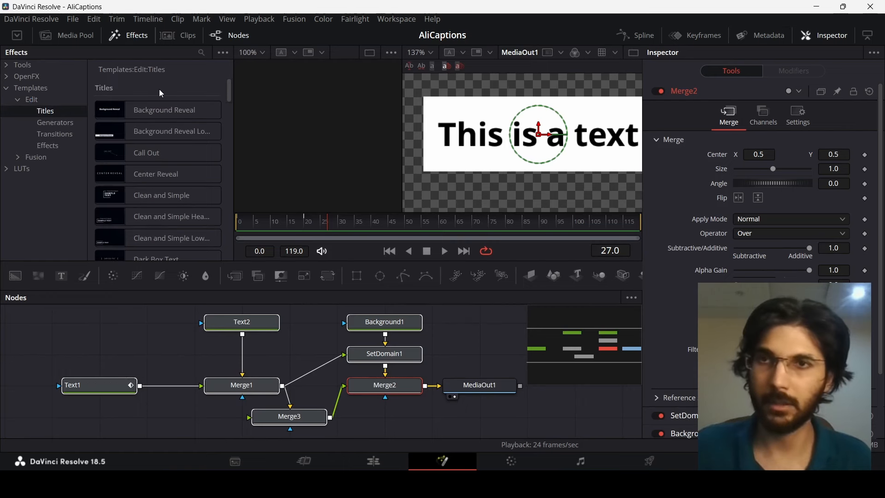
left_click(181, 98)
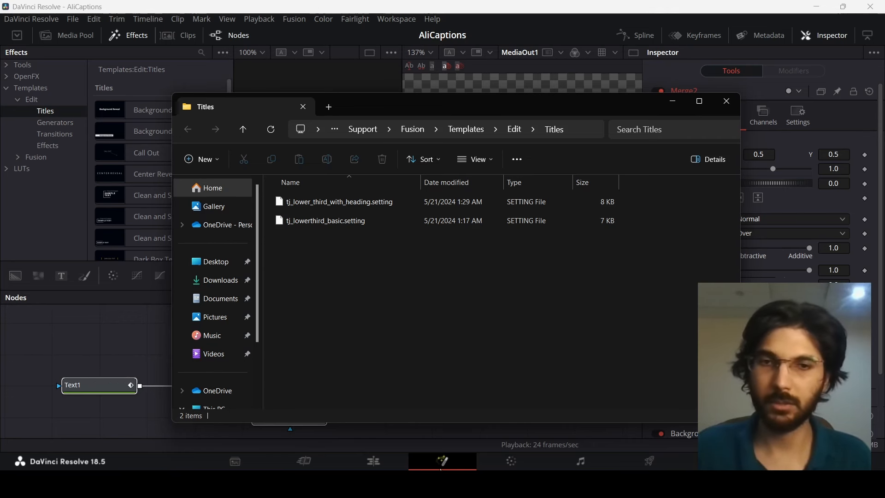
Copy MacroTool1.setting from the Macros folder into the Fusion Templates Edit Titles folder
mouse_move(434, 484)
left_click(422, 433)
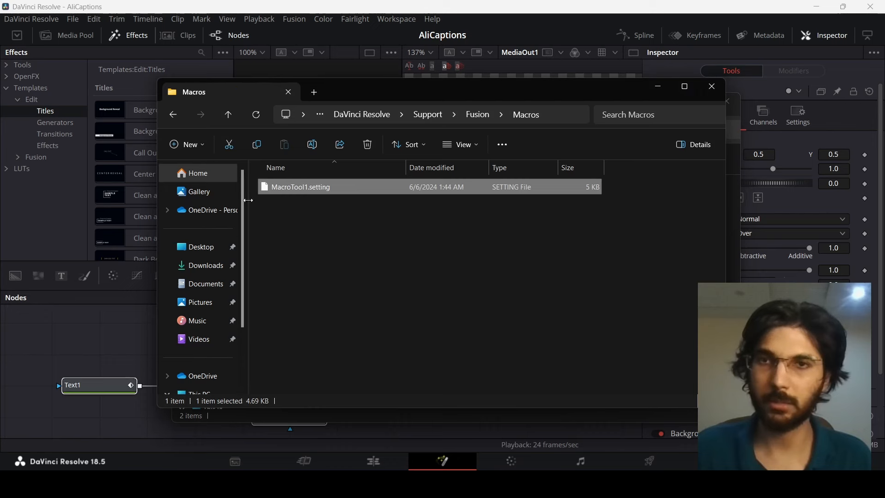
left_click_drag(306, 187, 308, 191)
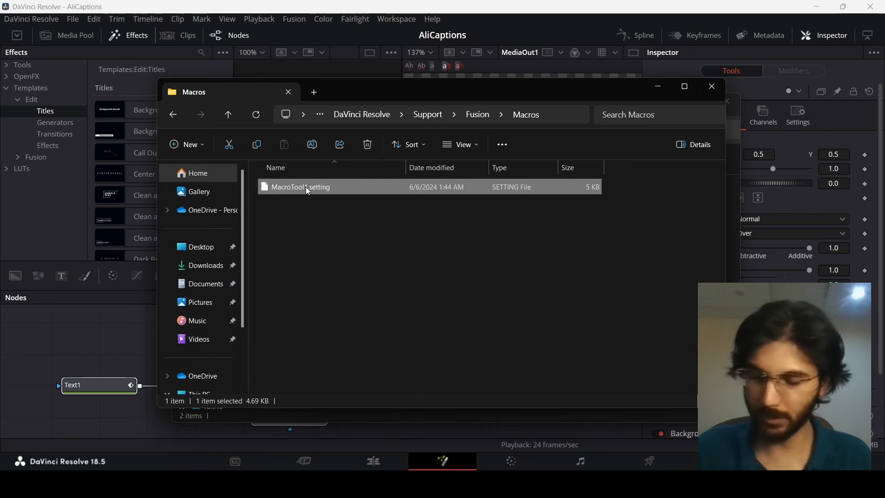
left_click(657, 87)
key("ctrl+v")
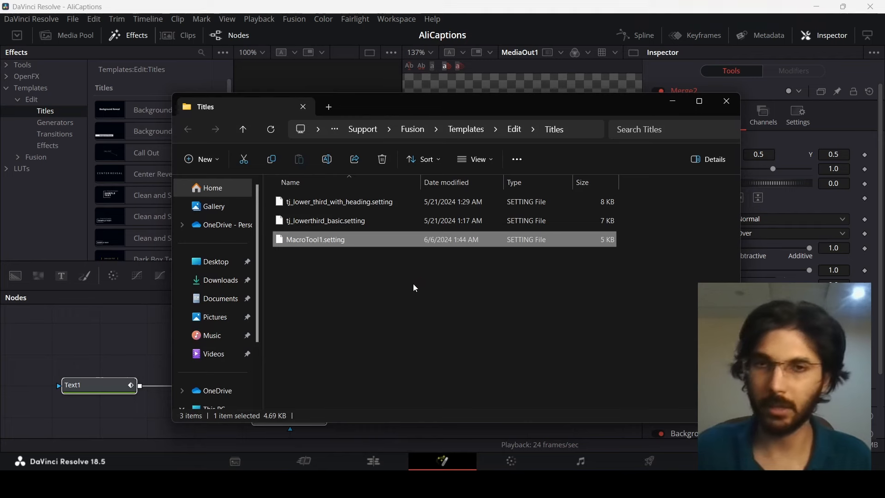
Return to DaVinci Resolve's Edit page and place the MacroTool1 title on Video 1 at 00:00:06:23, after the Fusion Composition clip
left_click(318, 483)
left_click(372, 460)
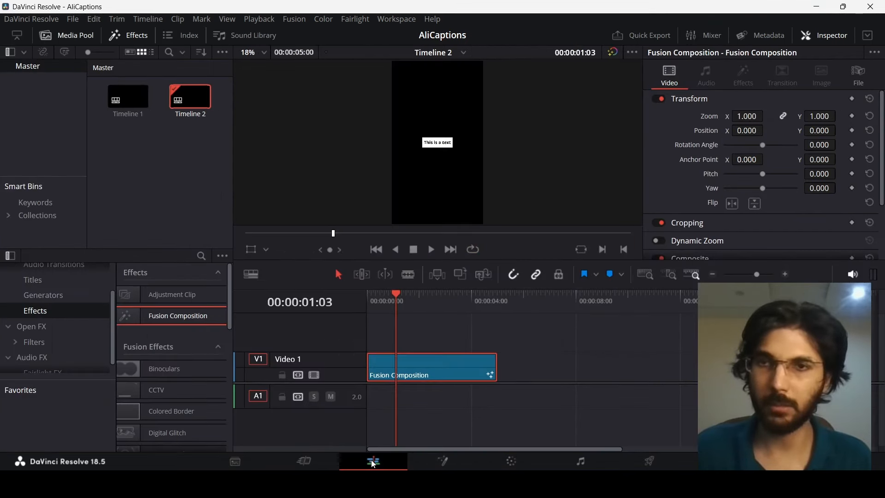
left_click(31, 280)
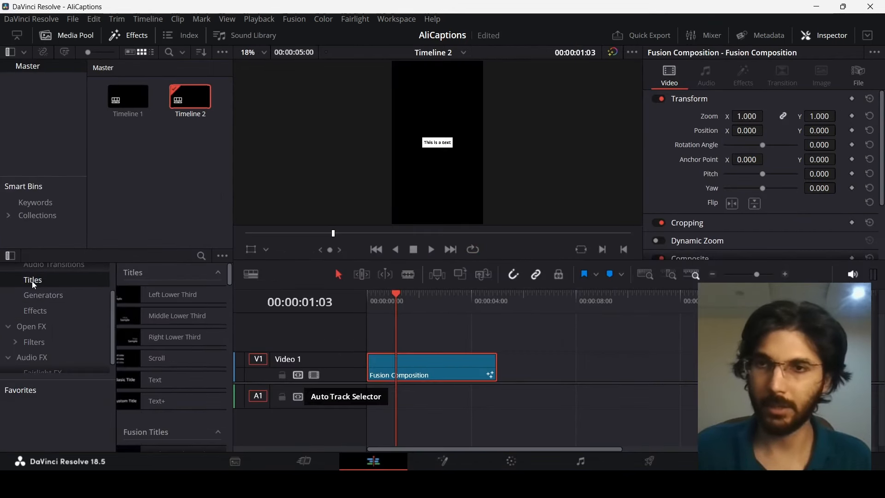
scroll(214, 343, "down", 2)
scroll(212, 341, "down", 10)
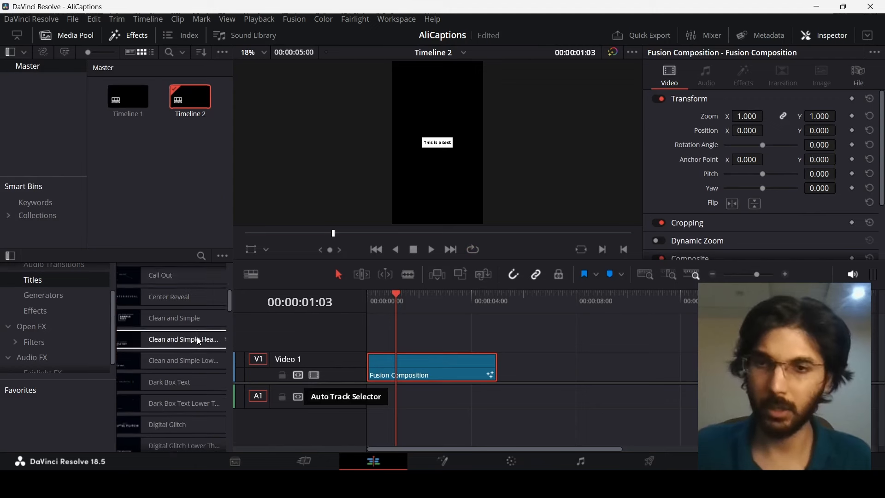
scroll(197, 336, "down", 8)
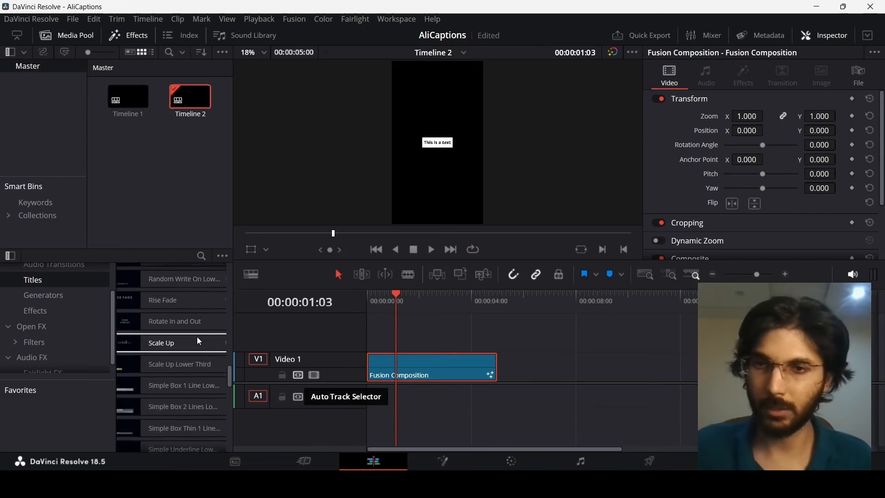
left_click_drag(177, 303, 550, 371)
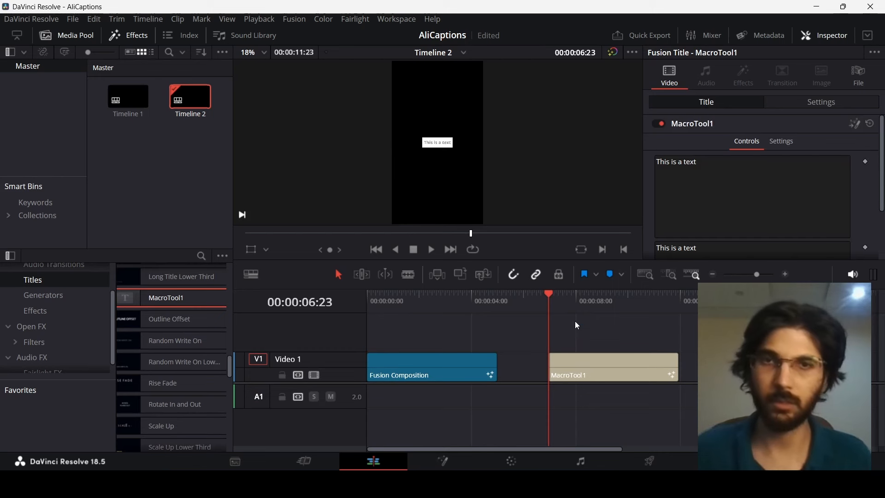
Play the MacroTool1 title from its start and inspect the caption's fade up close in the viewer
key("space")
scroll(433, 135, "up", 5)
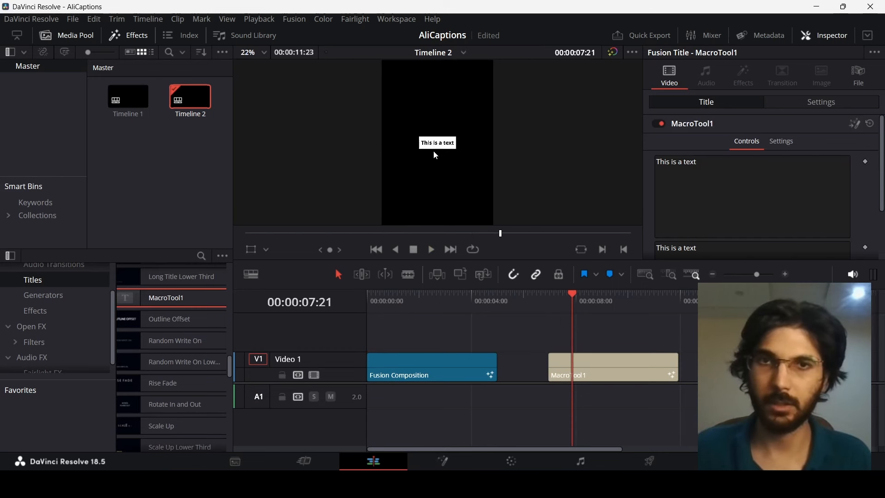
key("Up")
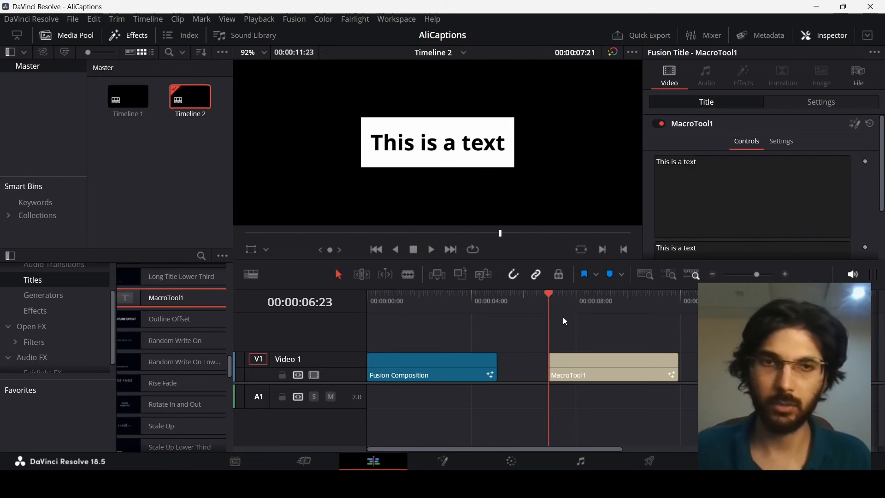
key("space")
key("space")
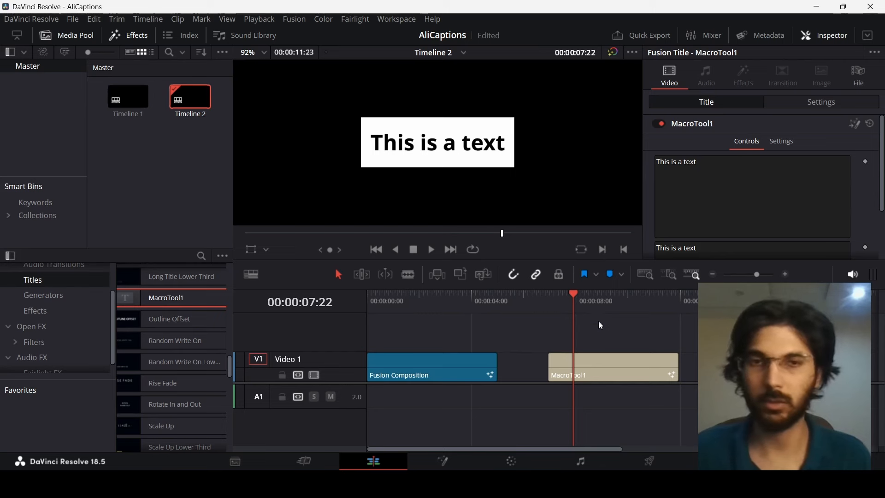
Change the first text of the MacroTool1 title to "This is a short text"
left_click(613, 369)
left_click_drag(697, 163, 647, 164)
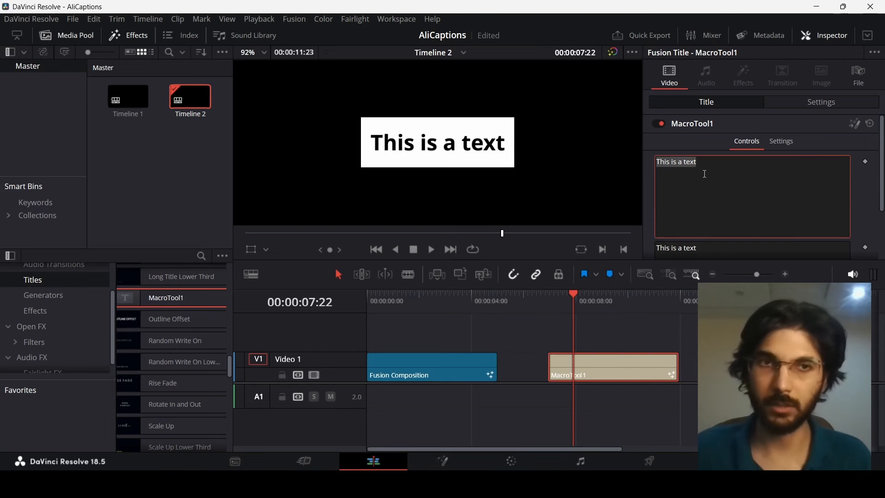
left_click_drag(709, 167, 671, 164)
type("is")
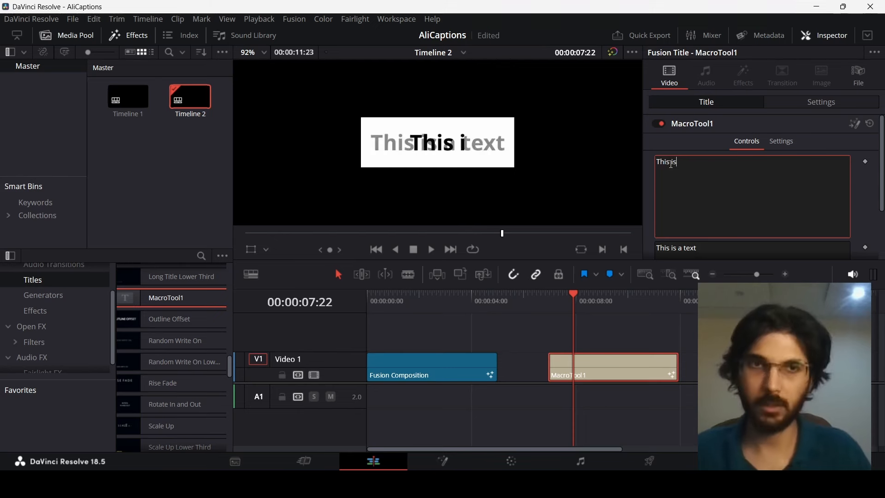
type(" a long tewx")
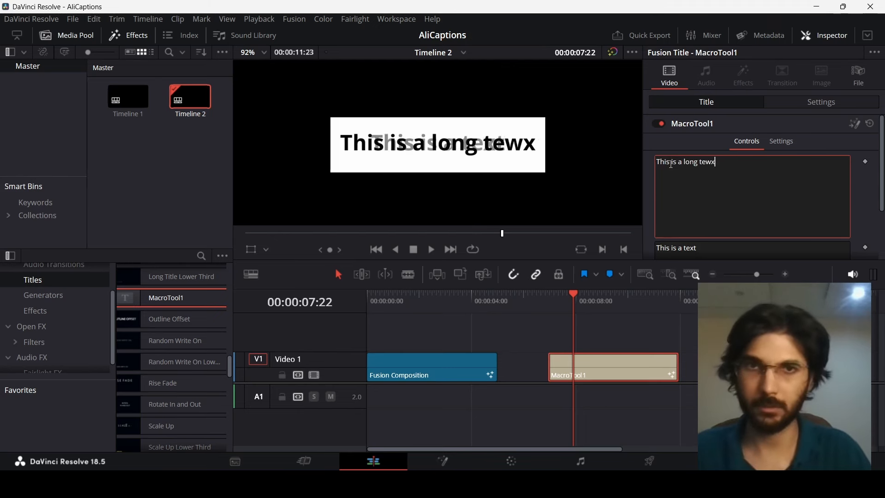
key("BackSpace")
key("BackSpace")
type("xt")
key("ctrl+shift+Left")
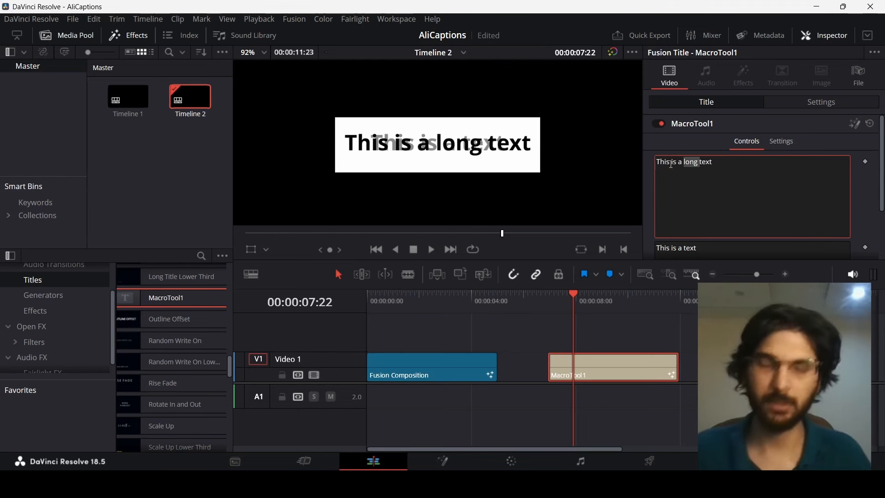
type("short")
Copy the whole first text of the title and replace the second text with it
key("ctrl+a")
key("ctrl+c")
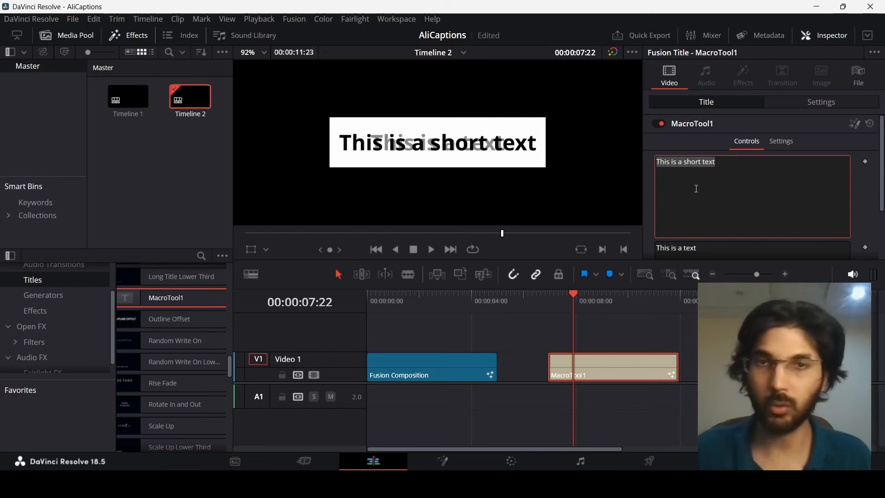
scroll(697, 189, "down", 3)
left_click_drag(716, 178, 633, 174)
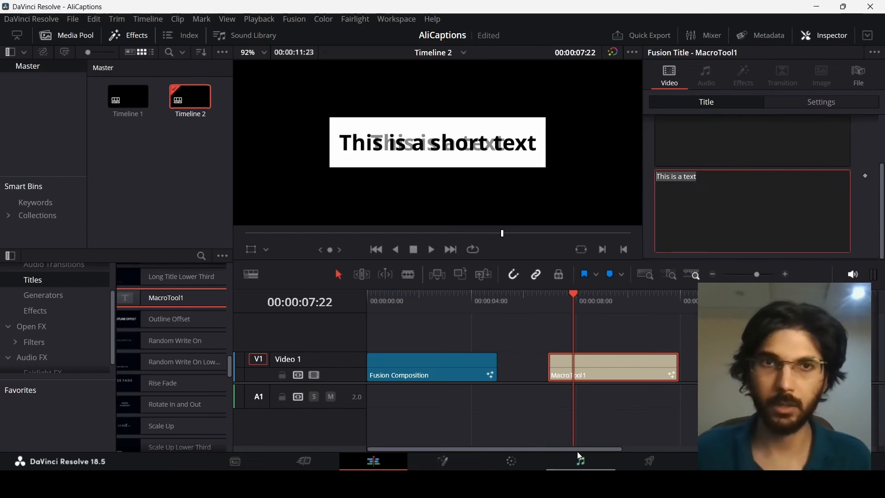
key("ctrl+v")
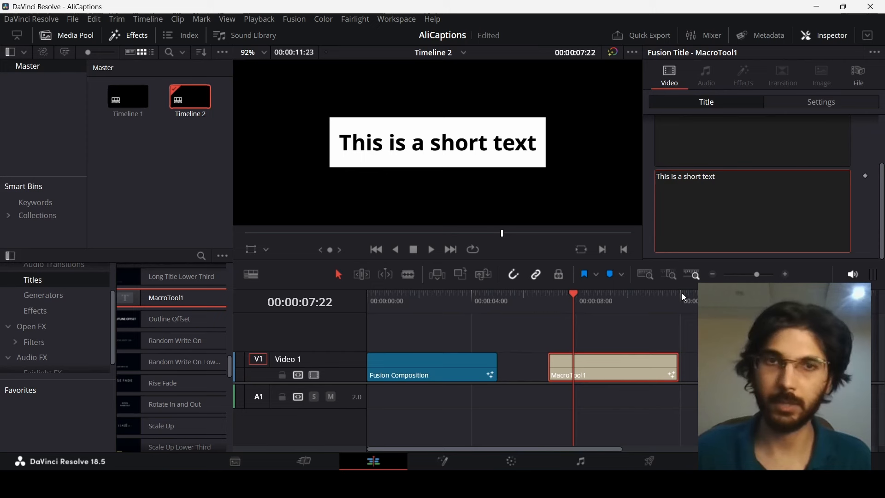
Return to the start of the MacroTool1 title, check both text fields, and play the caption's animation
left_click(568, 331)
key("Up")
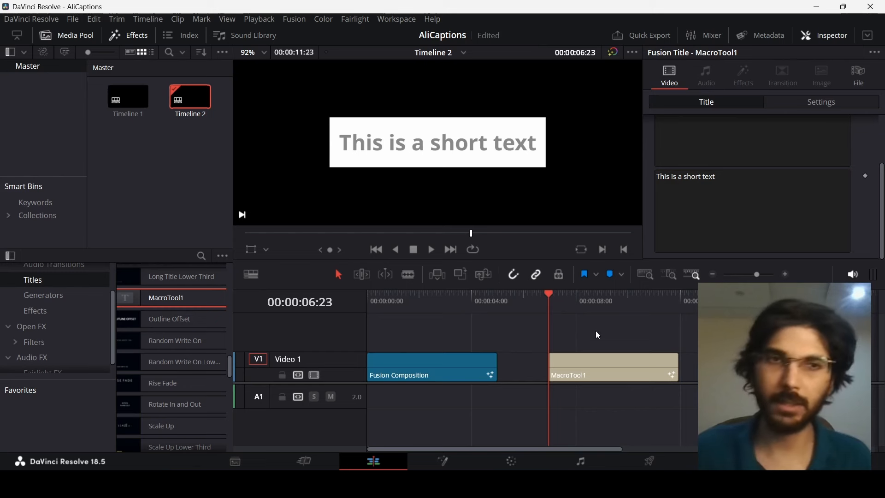
left_click(747, 176)
key("ctrl+a")
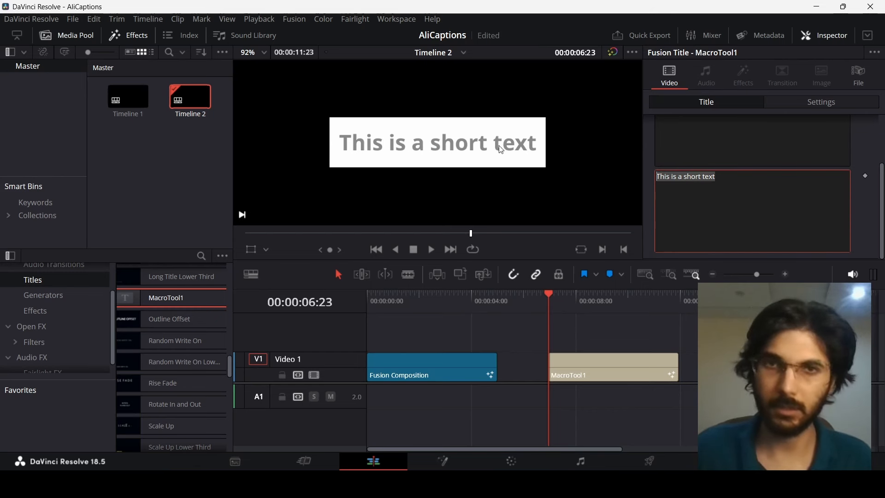
scroll(692, 195, "up", 3)
left_click(728, 167)
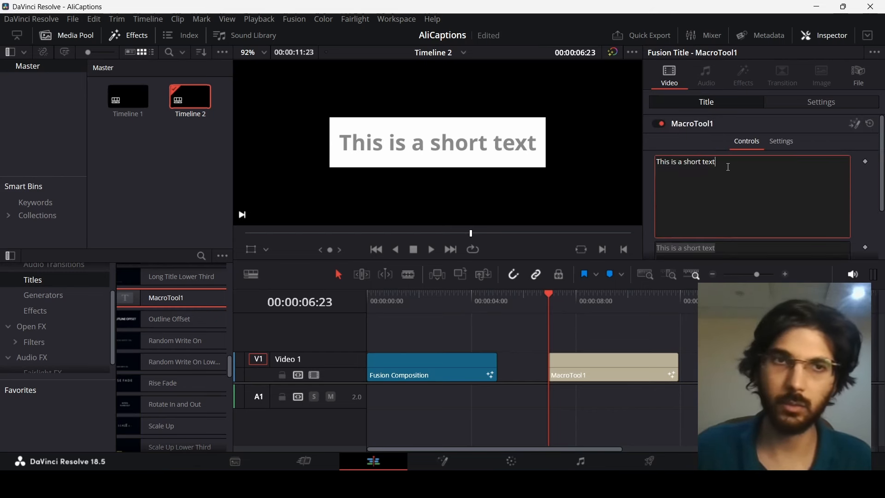
left_click(573, 325)
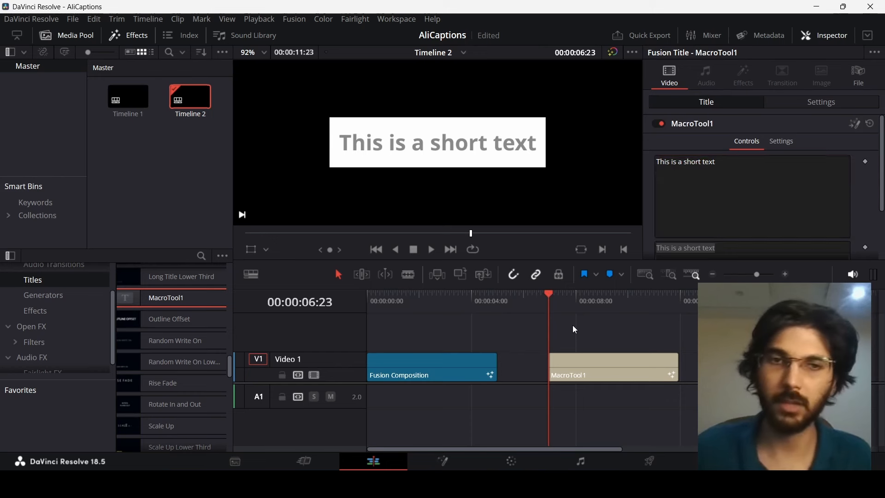
key("space")
key("space")
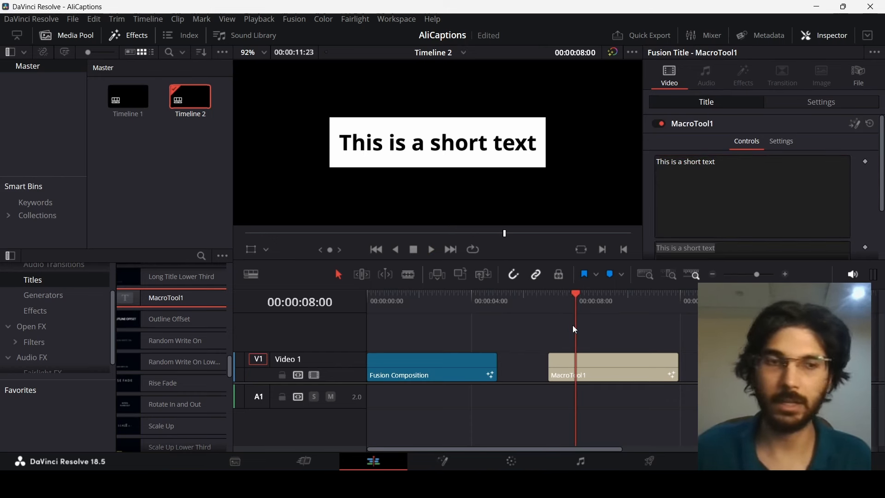